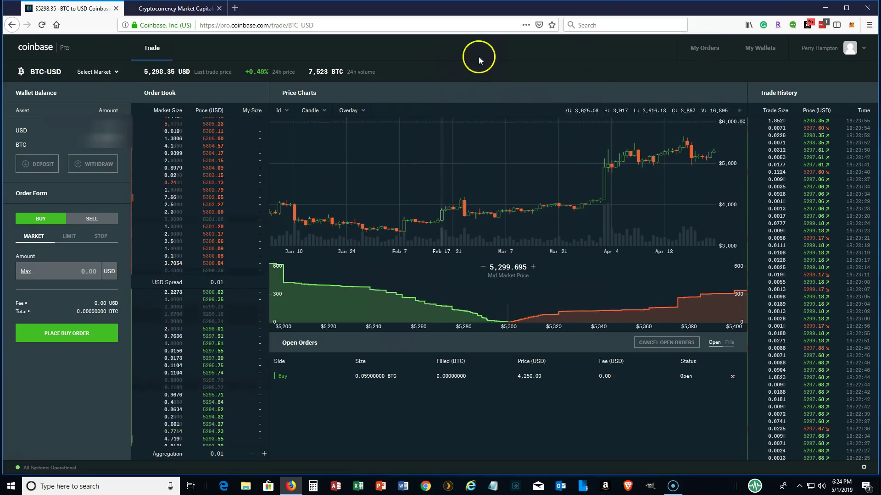
# Open the Select Market list, scroll through it, and filter to USD markets (BTC-USD to ZRX-USD).
pyautogui.click(129, 66)
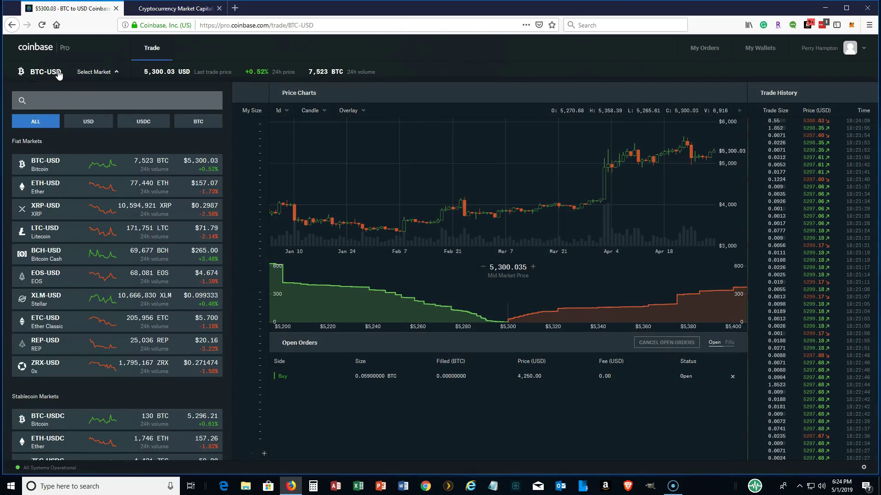
pyautogui.click(44, 122)
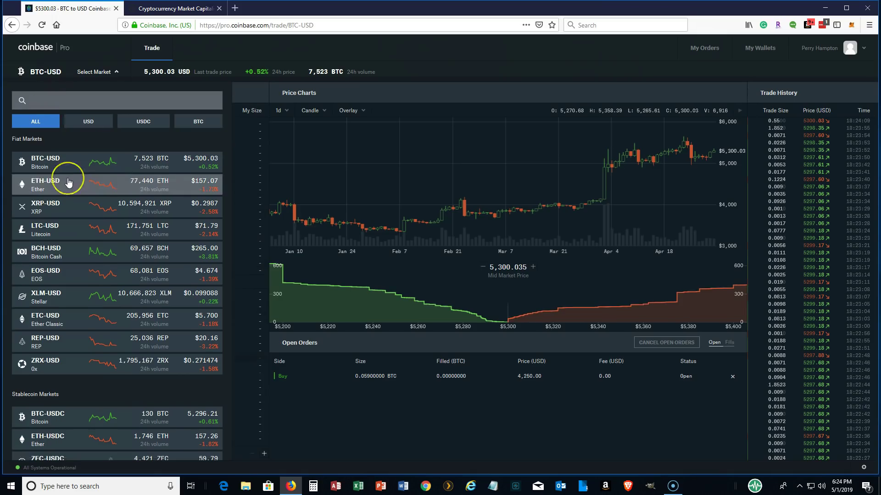
pyautogui.scroll(-6, 69, 182)
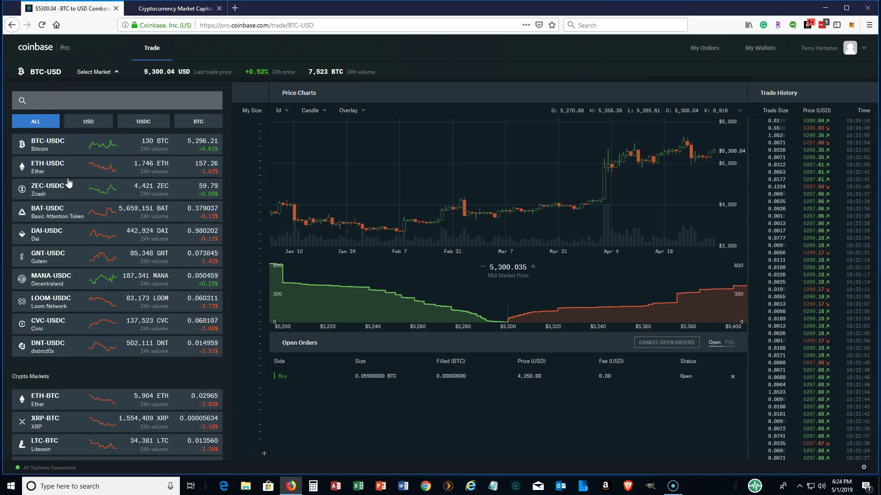
pyautogui.scroll(-3, 69, 182)
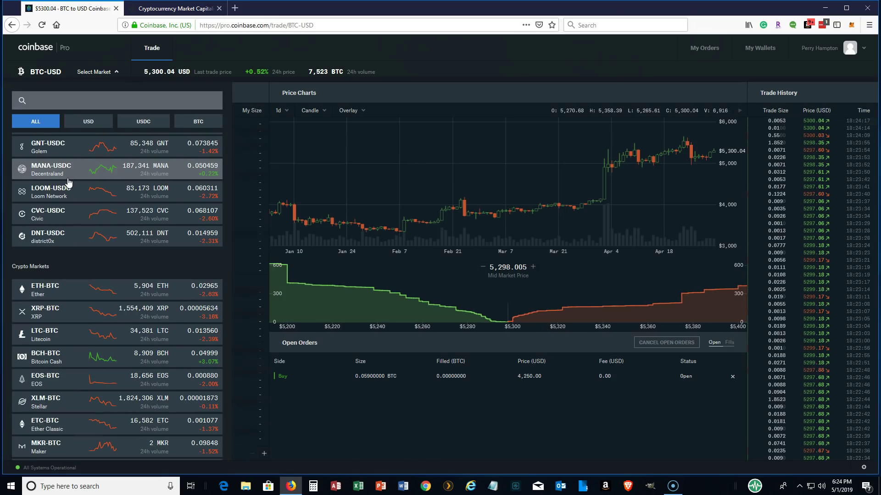
pyautogui.scroll(-5, 69, 183)
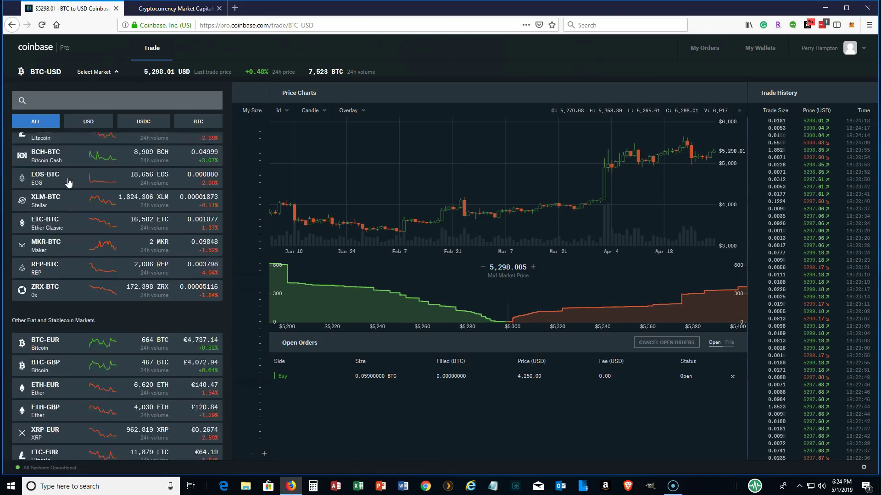
pyautogui.scroll(10, 71, 182)
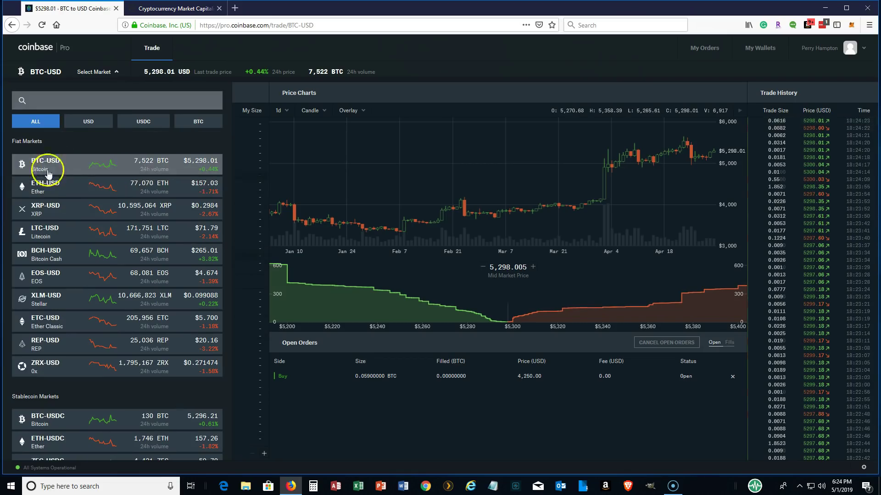
pyautogui.click(89, 120)
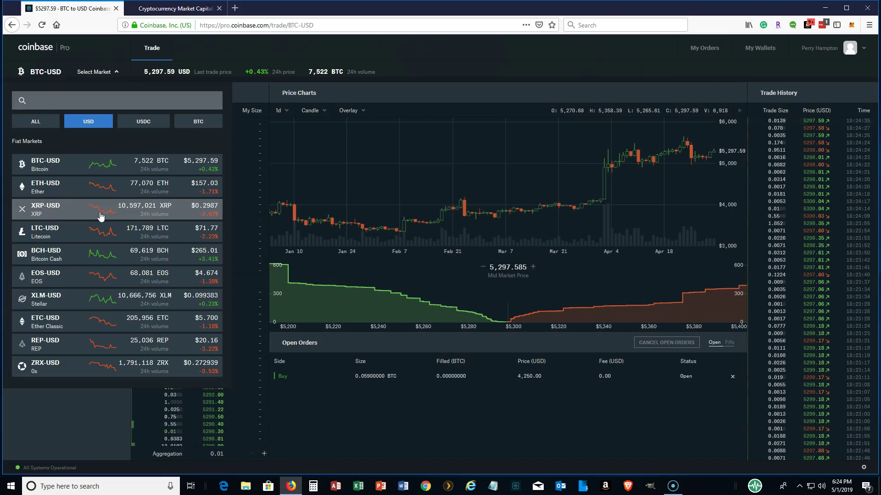
# Browse several USD markets, then filter the market list to USDC-quoted pairs.
pyautogui.click(58, 255)
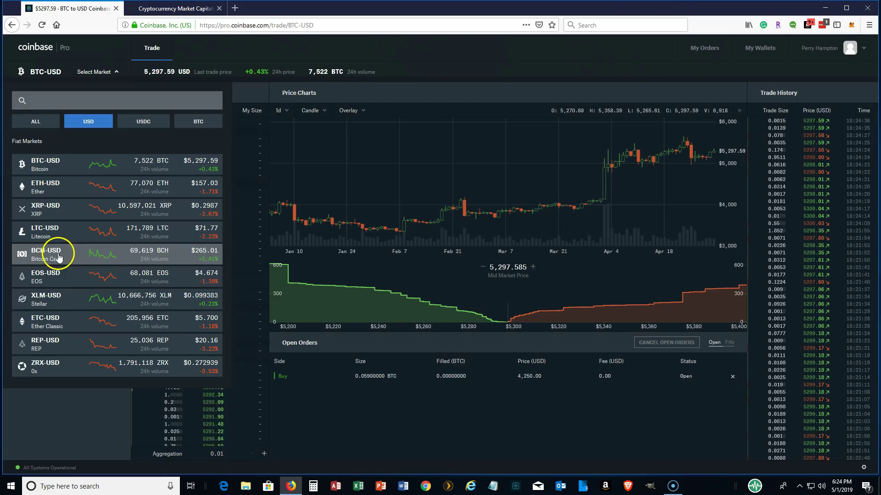
pyautogui.click(57, 296)
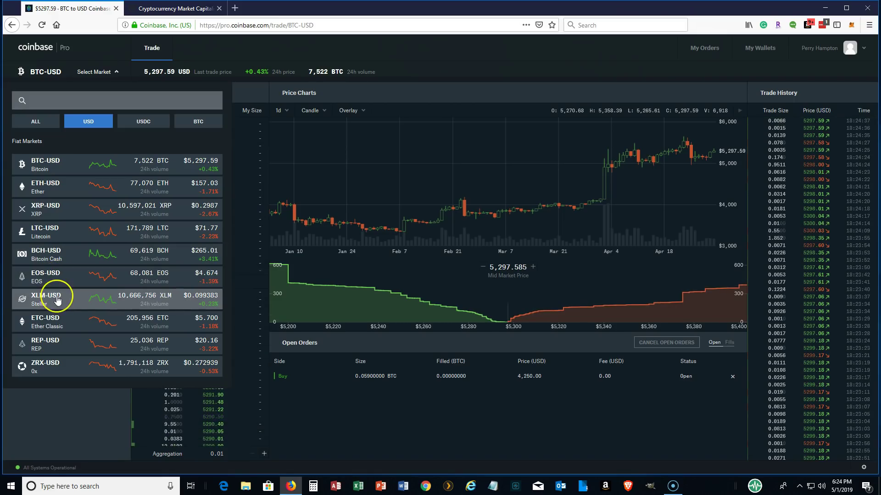
pyautogui.click(58, 310)
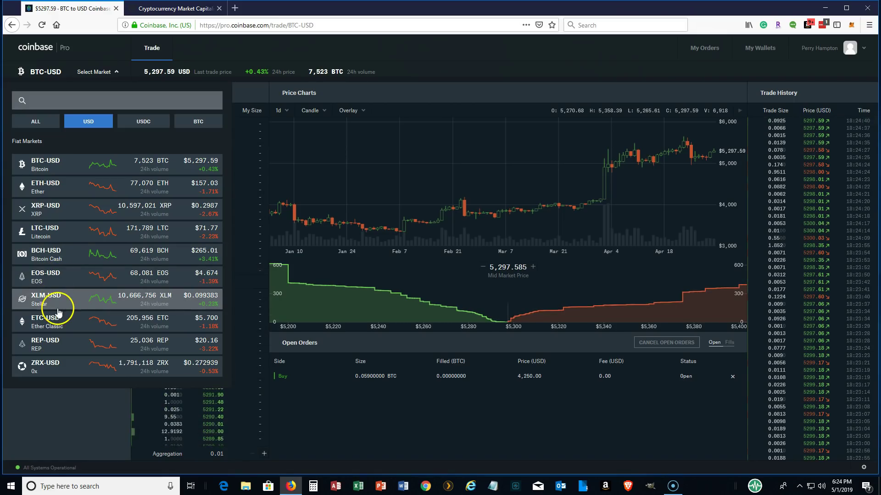
pyautogui.click(54, 345)
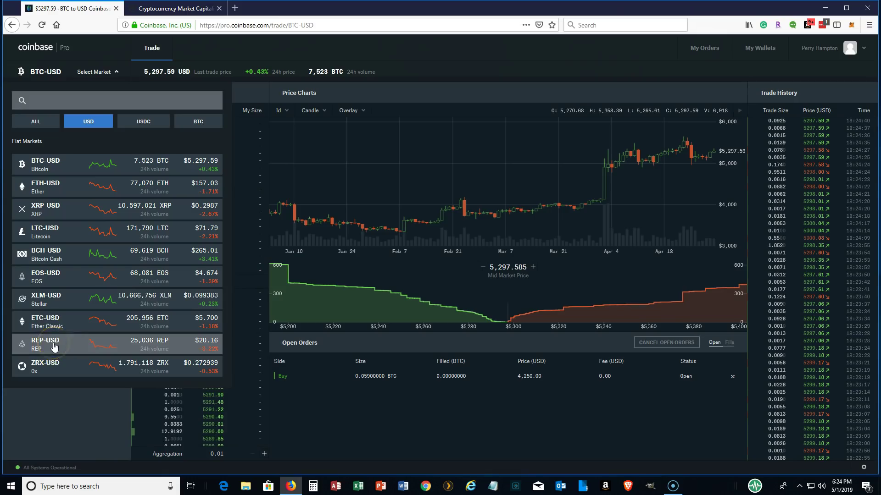
pyautogui.click(55, 358)
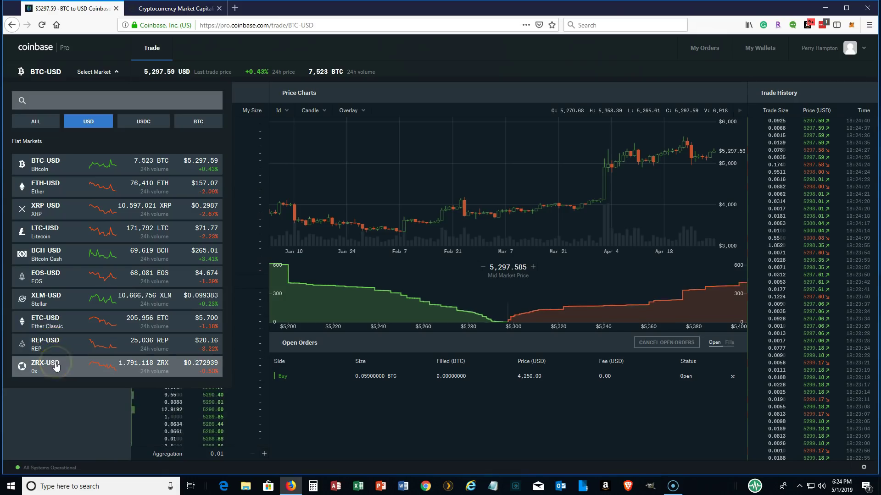
pyautogui.click(143, 122)
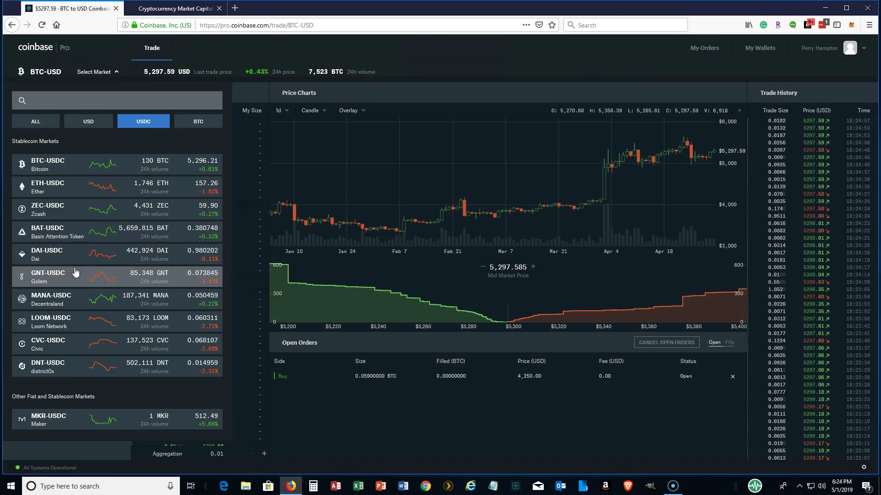
pyautogui.click(66, 322)
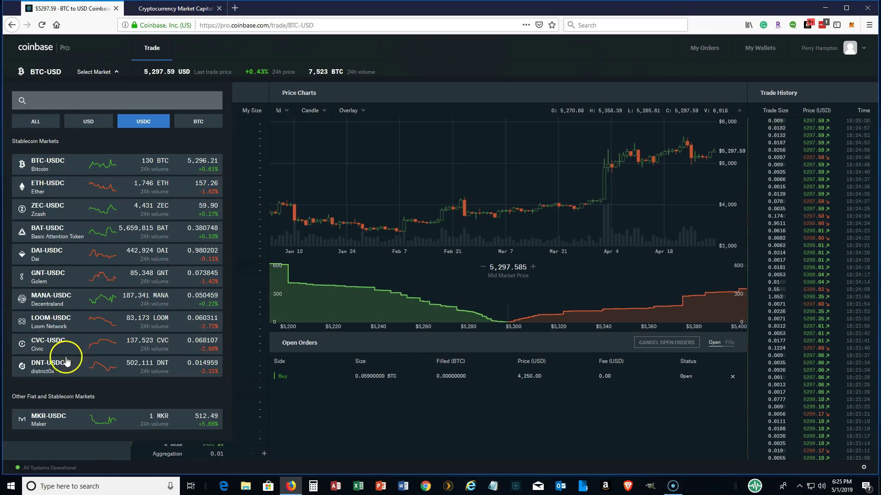
# Filter to BTC-quoted markets, browse them, then close the Select Market list.
pyautogui.click(198, 129)
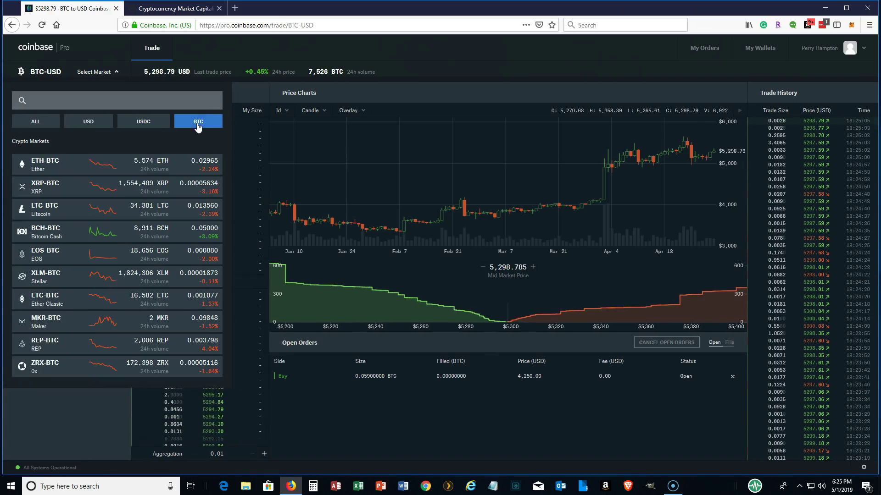
pyautogui.click(103, 173)
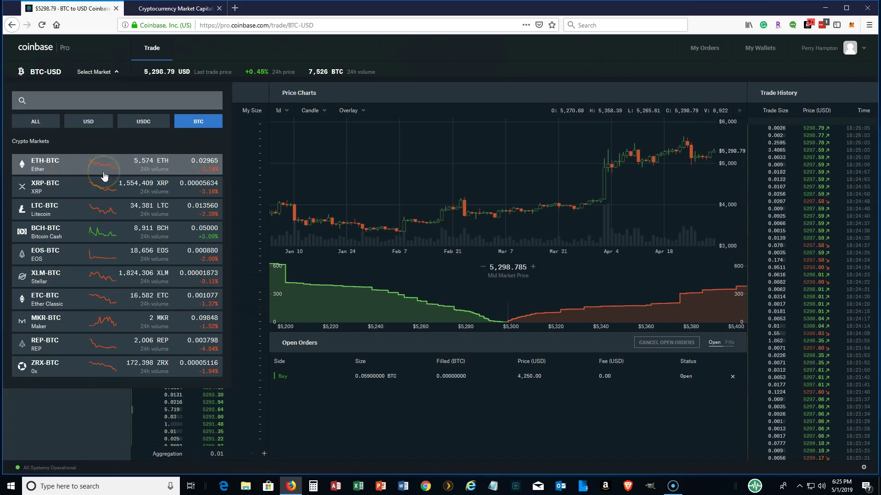
pyautogui.click(92, 184)
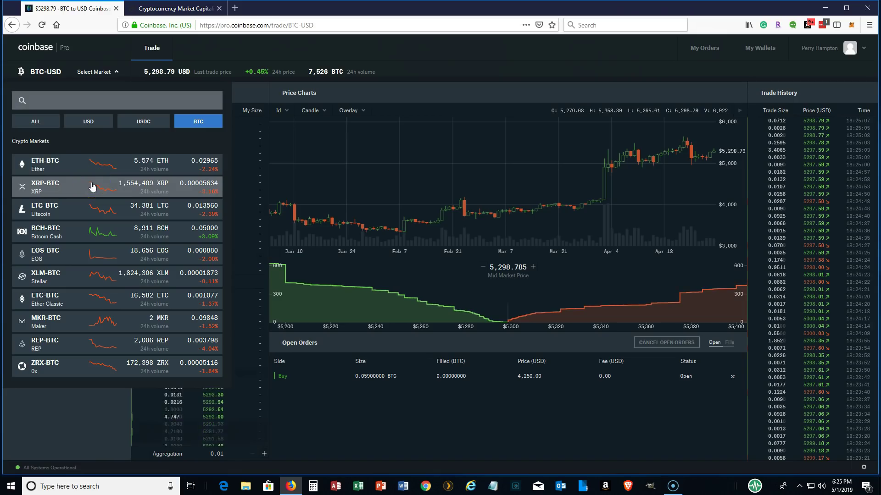
pyautogui.click(79, 201)
pyautogui.click(82, 226)
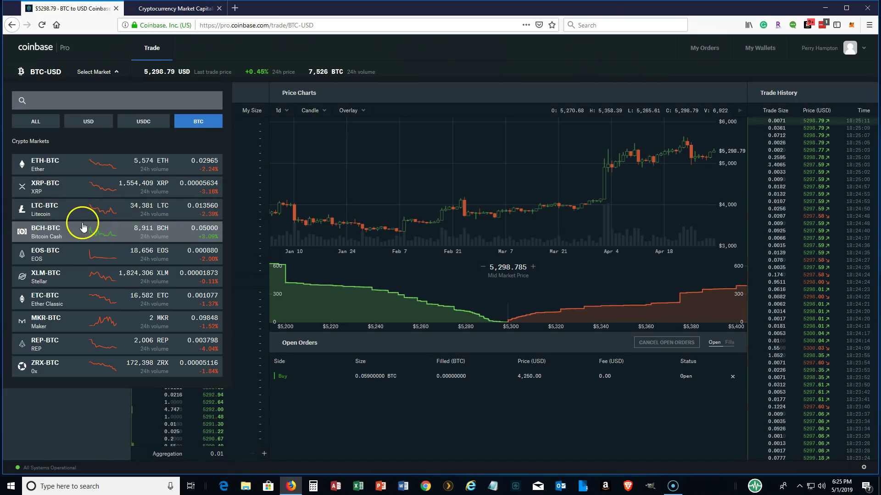
pyautogui.click(66, 255)
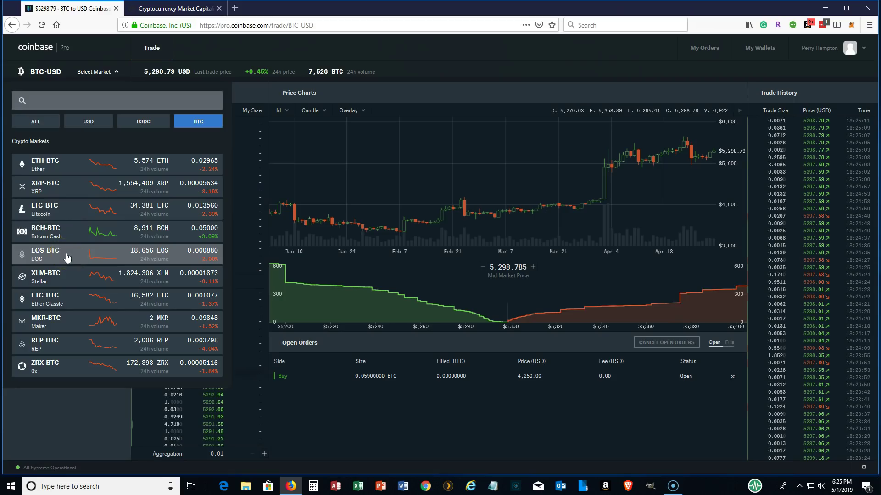
pyautogui.click(63, 277)
pyautogui.click(68, 305)
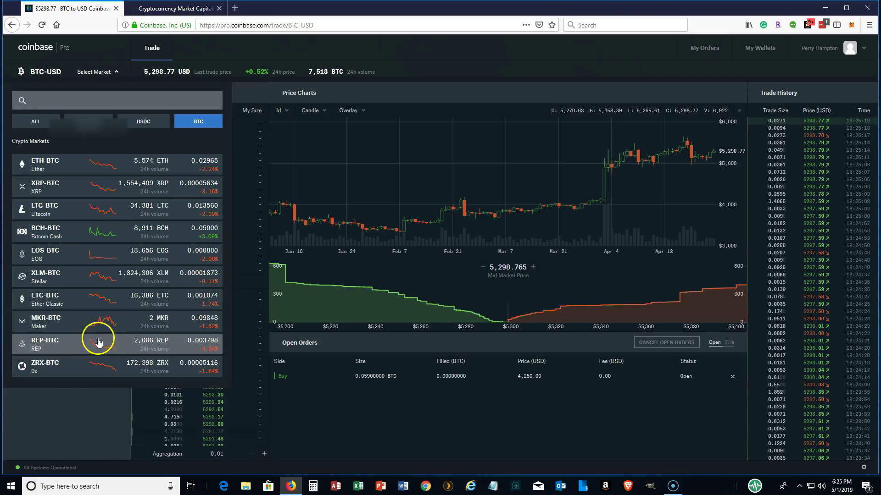
pyautogui.click(324, 53)
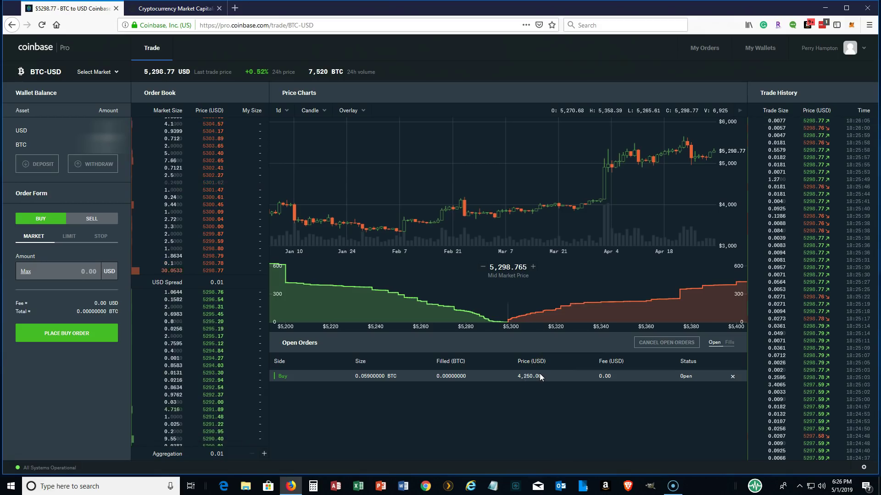
pyautogui.click(538, 375)
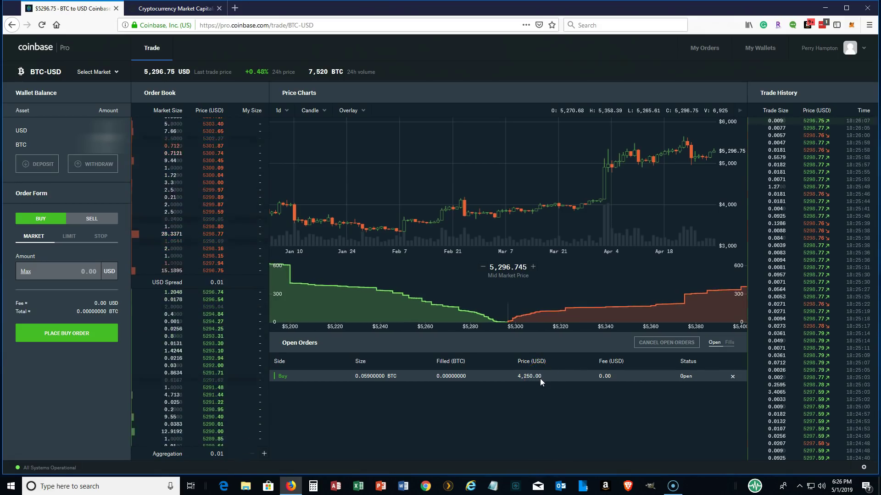
# Open My Orders, review the five open orders, then show the seven filled orders.
pyautogui.click(705, 50)
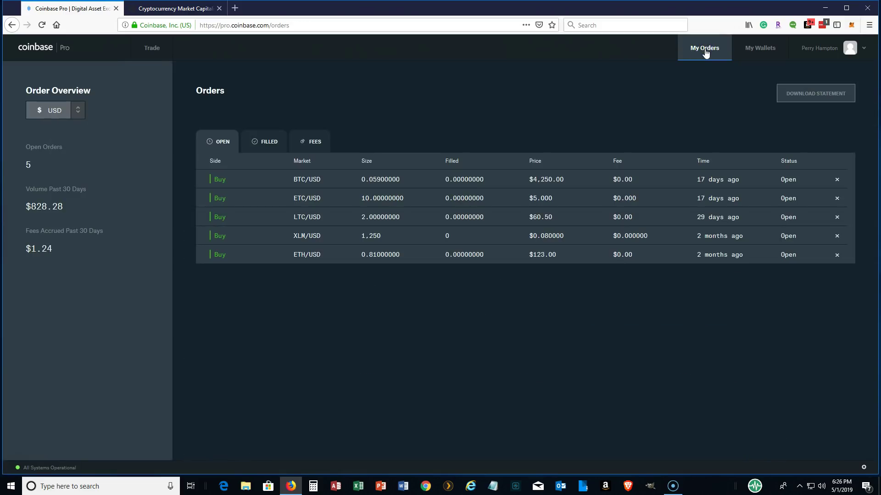
pyautogui.click(232, 140)
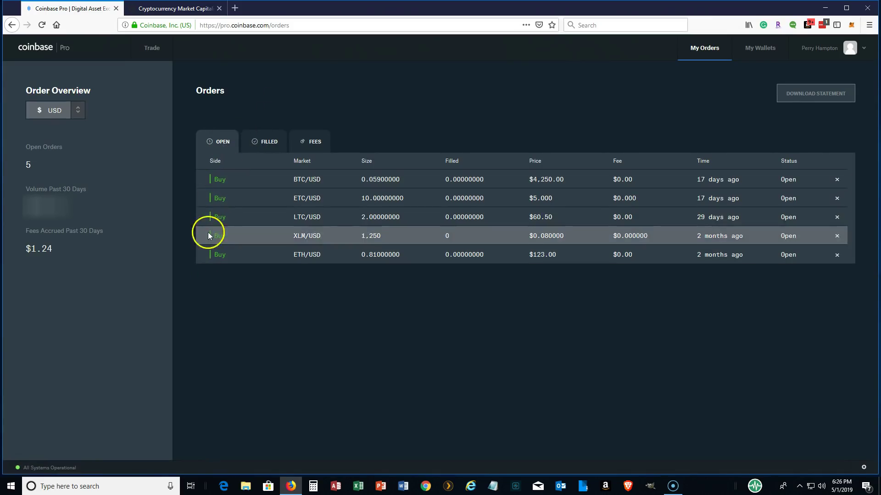
pyautogui.click(218, 185)
pyautogui.click(569, 236)
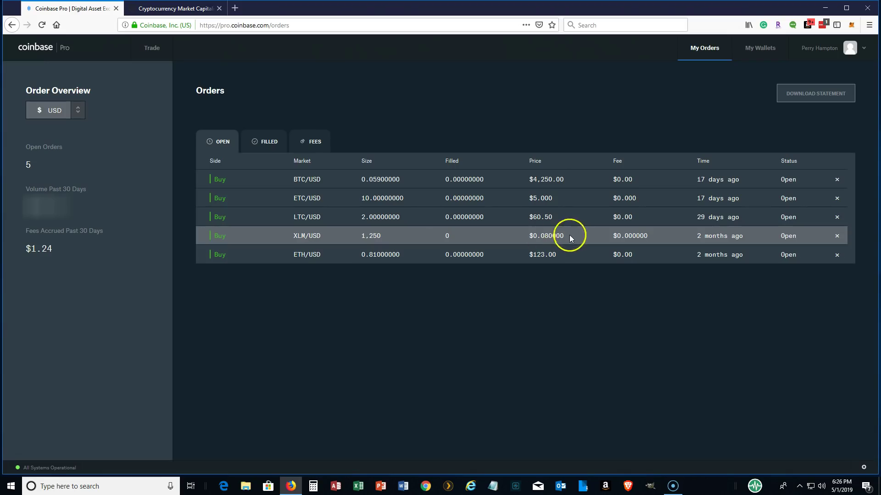
pyautogui.click(370, 242)
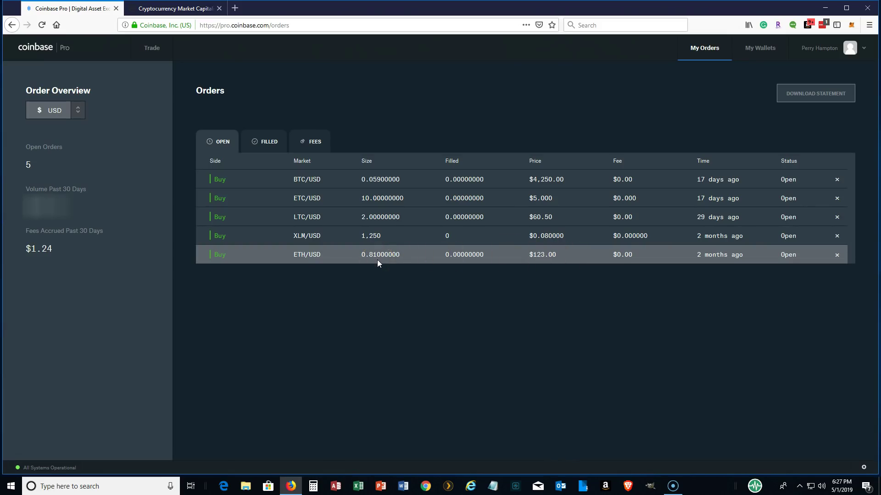
pyautogui.click(354, 204)
pyautogui.click(342, 249)
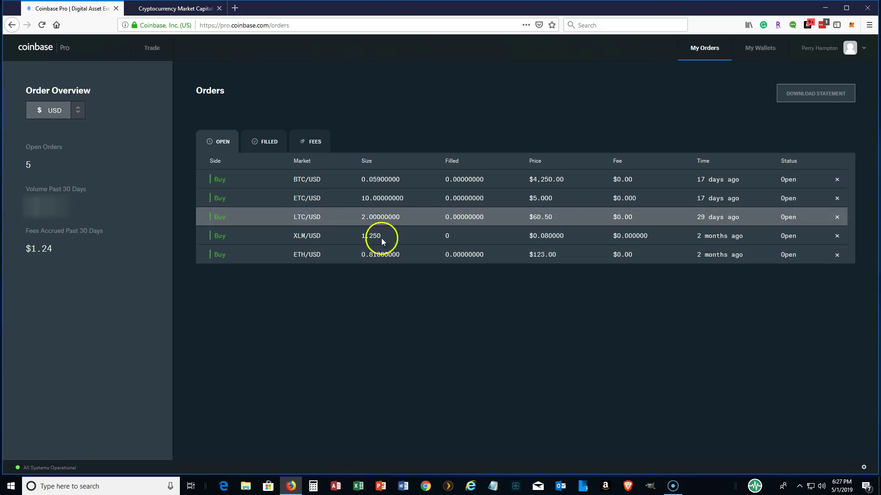
pyautogui.click(275, 144)
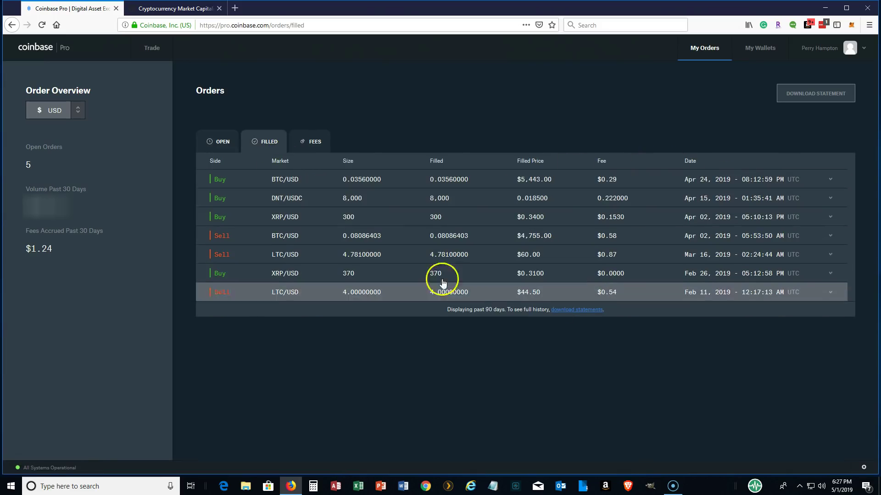
# On the Fees tab, highlight 'immediately' and 'taker' in the taker fee explanation.
pyautogui.click(310, 137)
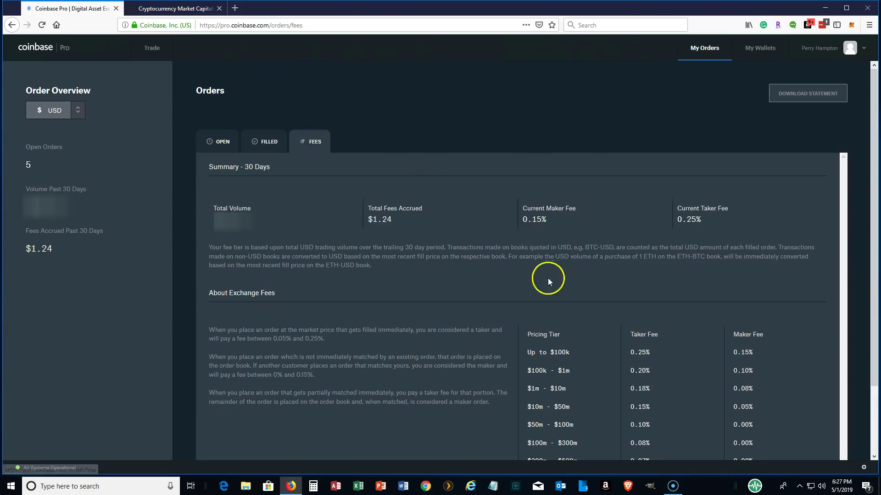
pyautogui.scroll(-3, 573, 277)
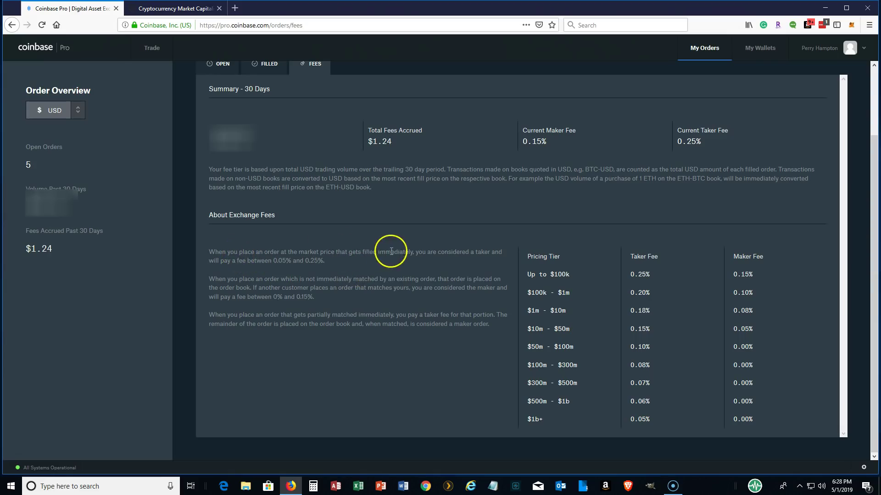
pyautogui.moveTo(380, 251); pyautogui.dragTo(409, 252)
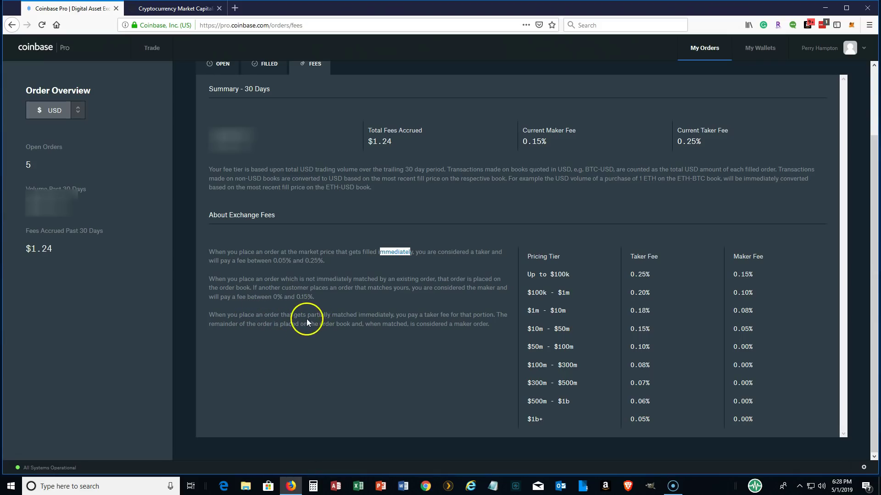
pyautogui.doubleClick(431, 315)
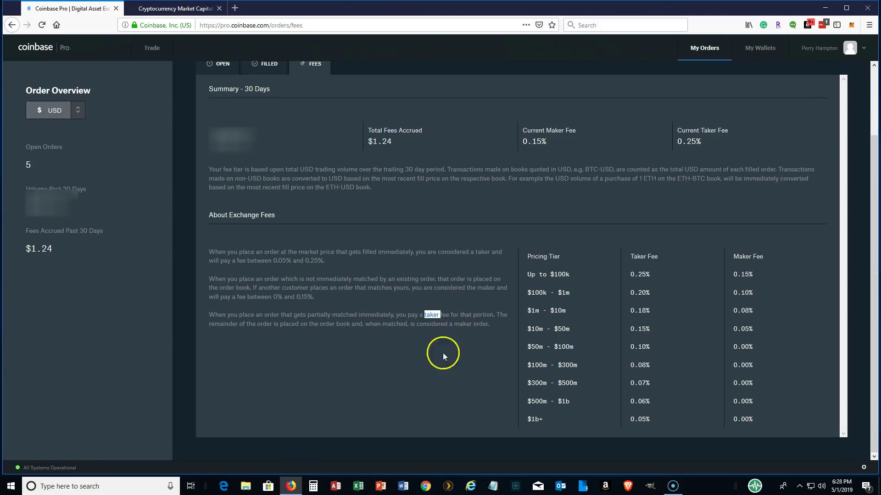
pyautogui.scroll(3, 440, 349)
pyautogui.scroll(-3, 436, 339)
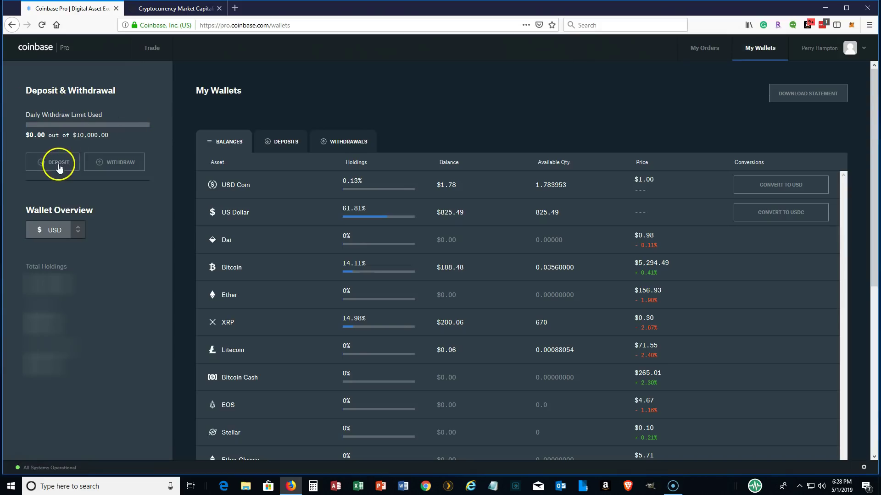
pyautogui.click(113, 166)
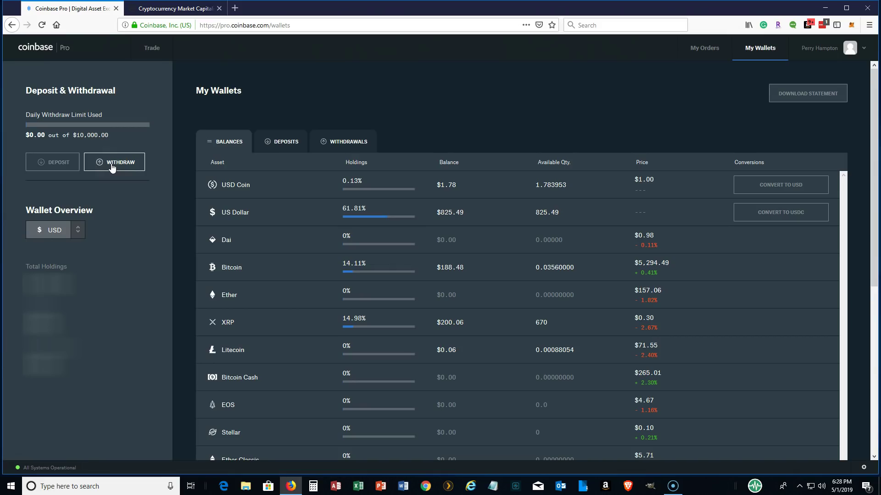
pyautogui.click(113, 165)
pyautogui.click(117, 104)
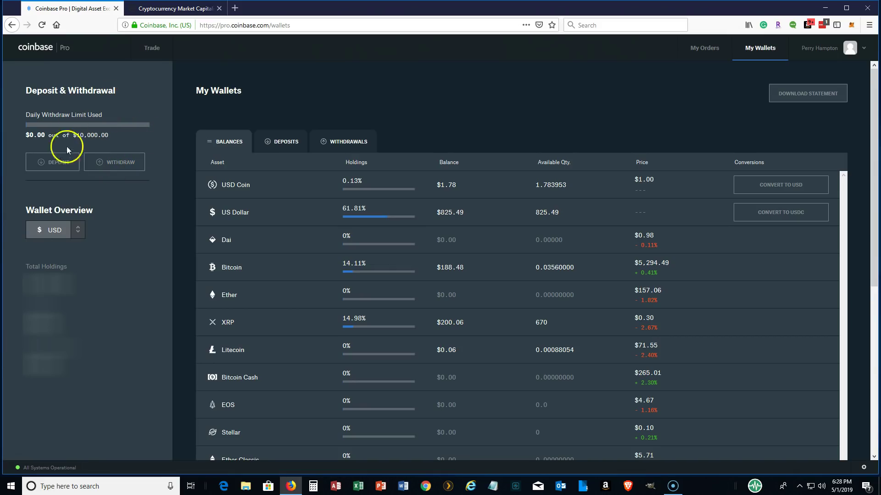
pyautogui.click(58, 163)
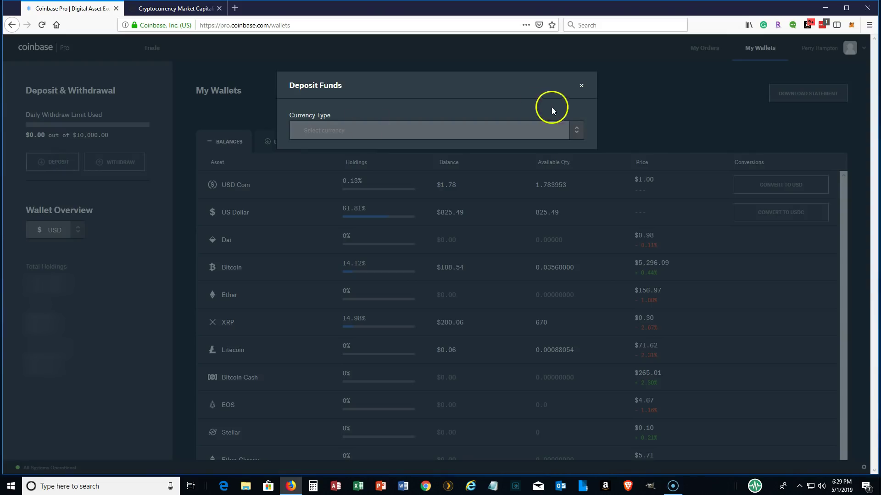
pyautogui.click(577, 132)
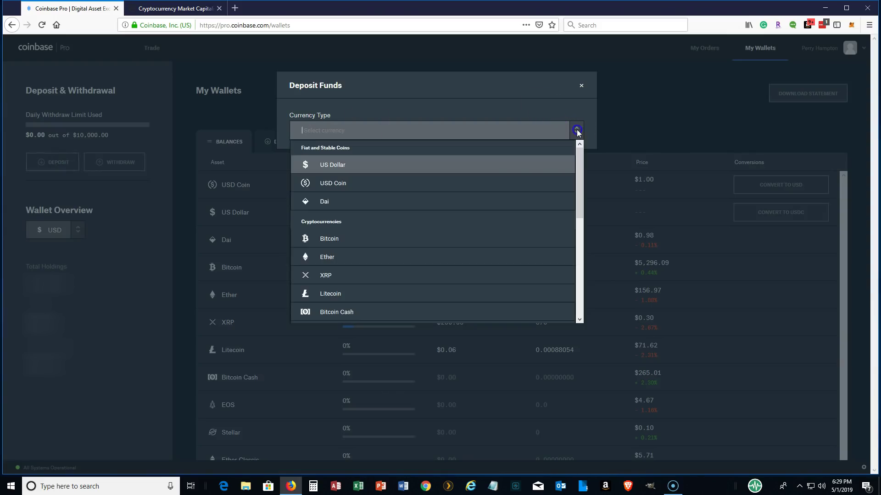
pyautogui.click(517, 166)
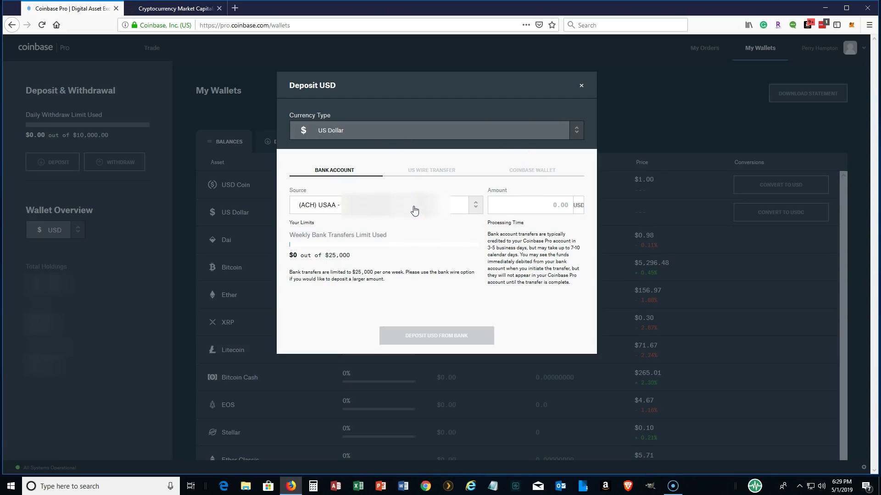
pyautogui.click(416, 210)
pyautogui.click(444, 172)
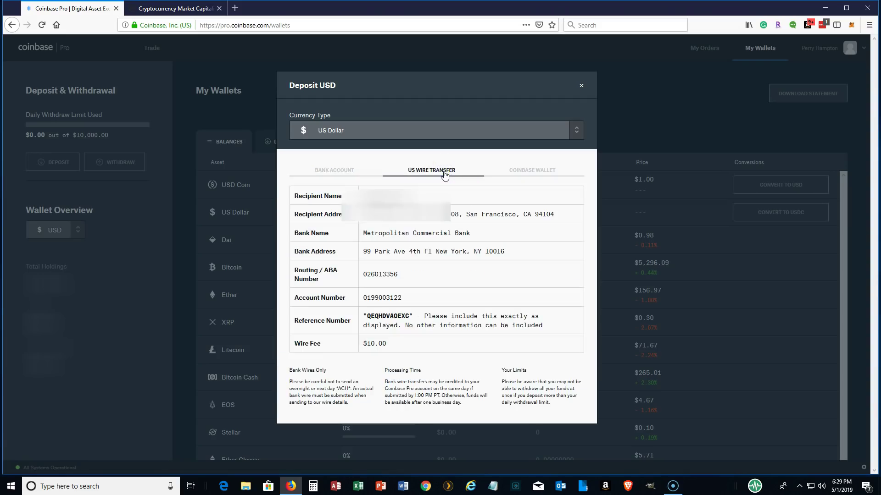
pyautogui.click(521, 171)
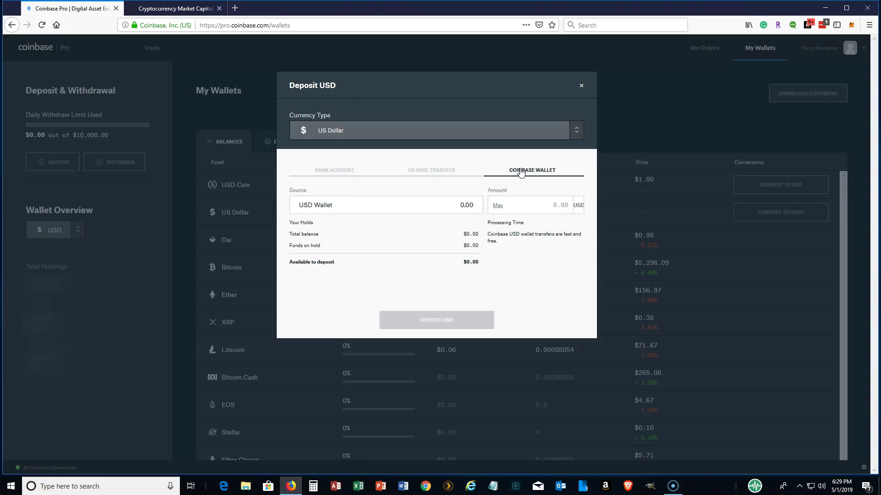
pyautogui.click(453, 206)
pyautogui.click(509, 161)
pyautogui.click(539, 202)
pyautogui.click(581, 85)
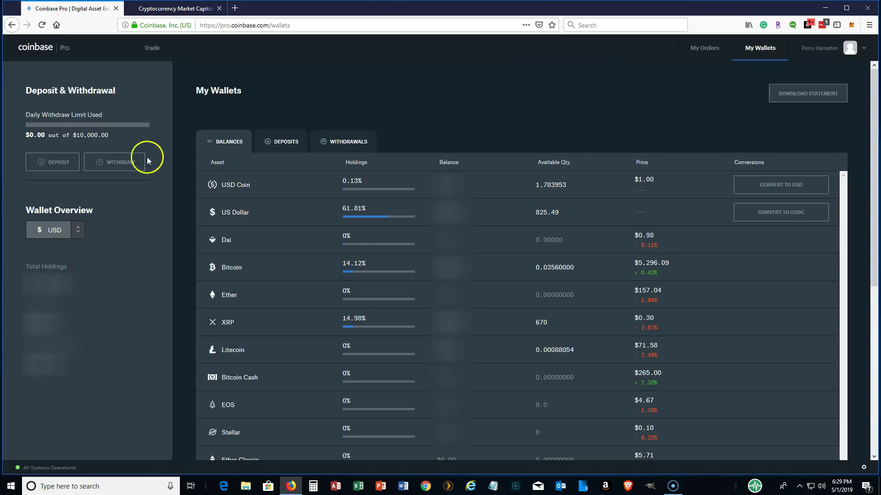
pyautogui.click(119, 163)
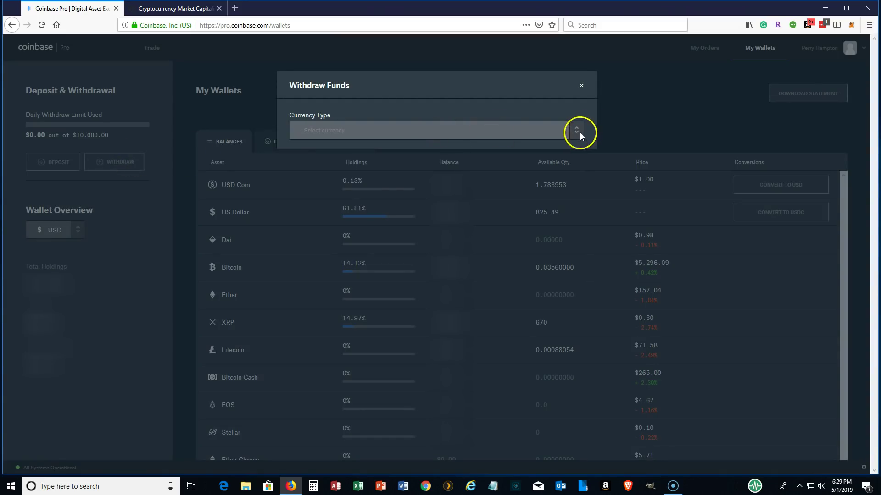
pyautogui.click(580, 133)
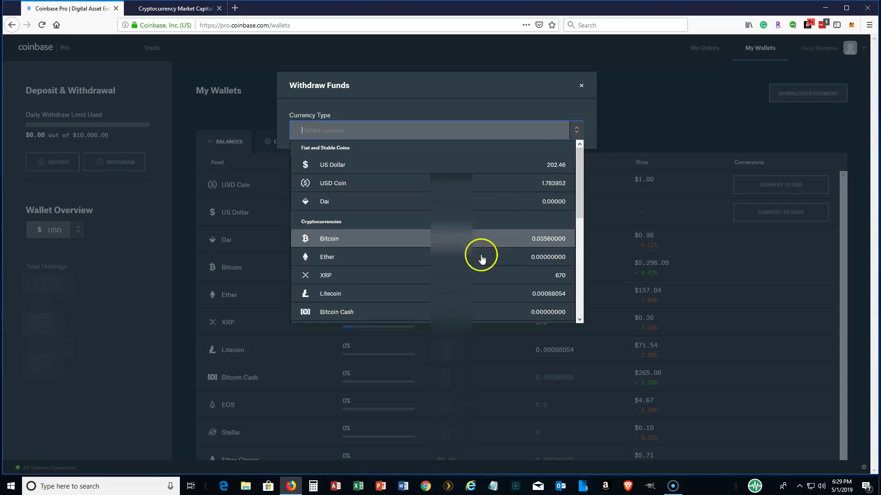
pyautogui.click(422, 173)
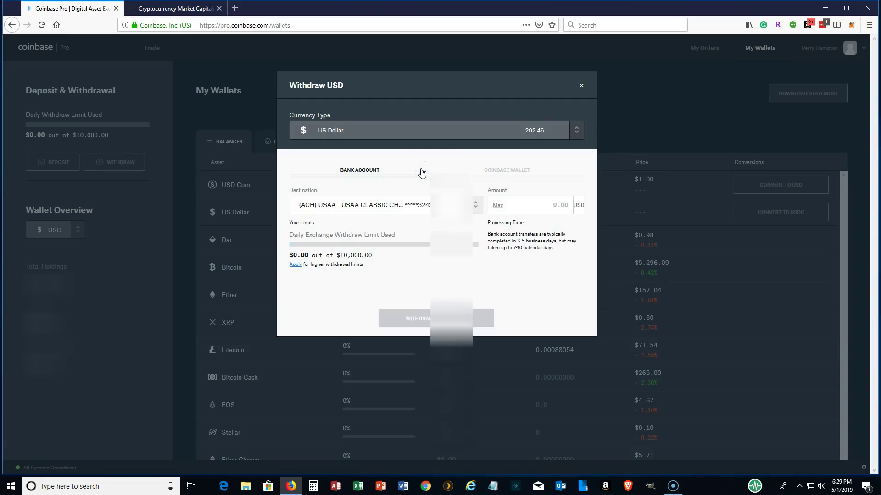
pyautogui.click(407, 205)
pyautogui.click(528, 172)
pyautogui.click(406, 209)
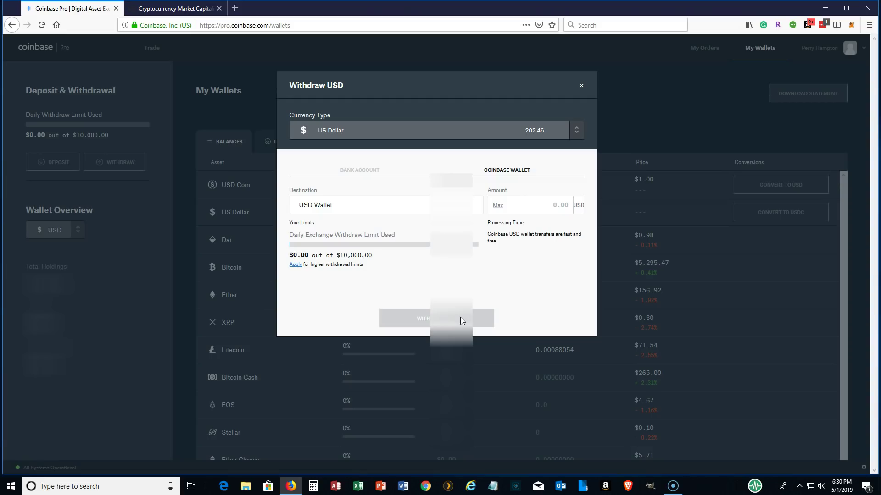
pyautogui.click(644, 113)
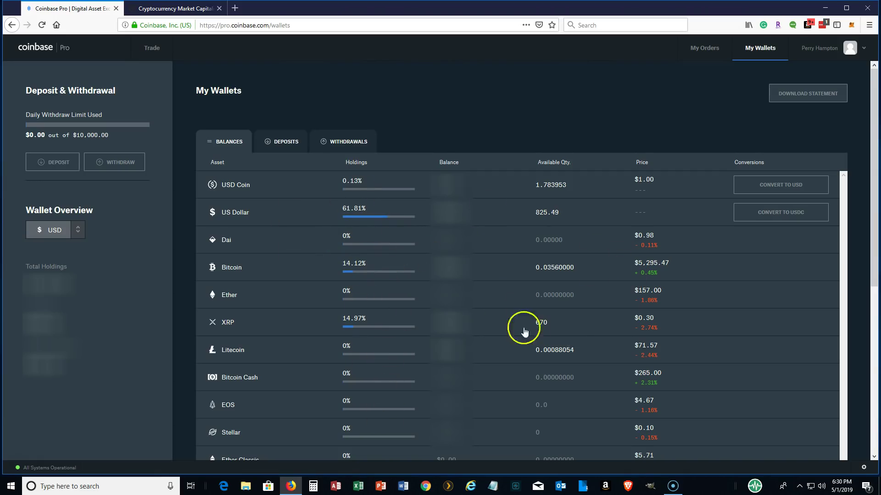
# Scroll the wallet balances, view the Deposits history, then the Withdrawals history.
pyautogui.scroll(-6, 311, 275)
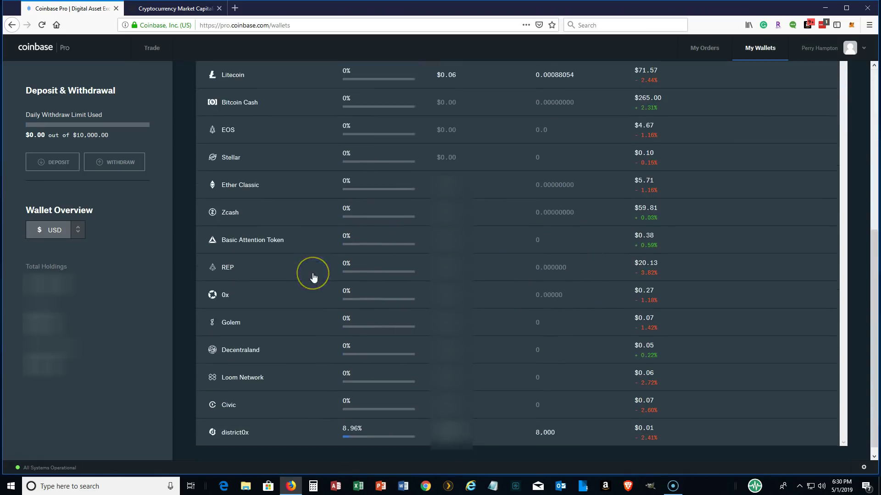
pyautogui.scroll(6, 312, 277)
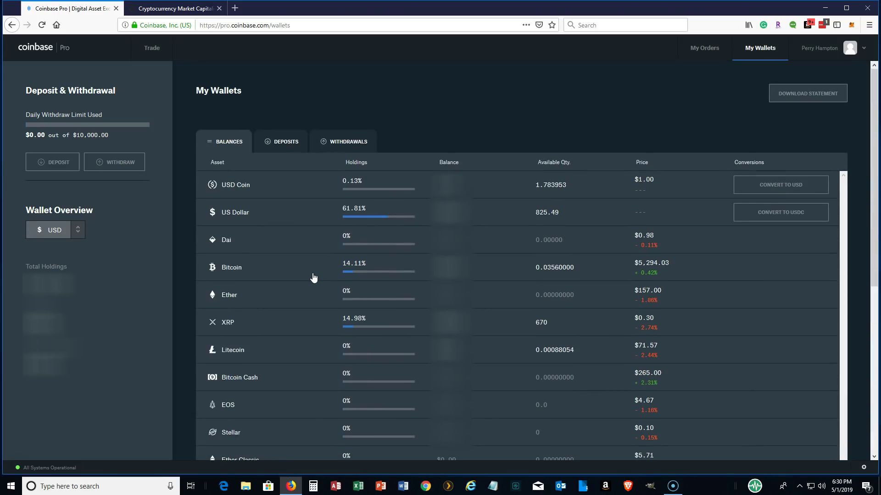
pyautogui.click(286, 143)
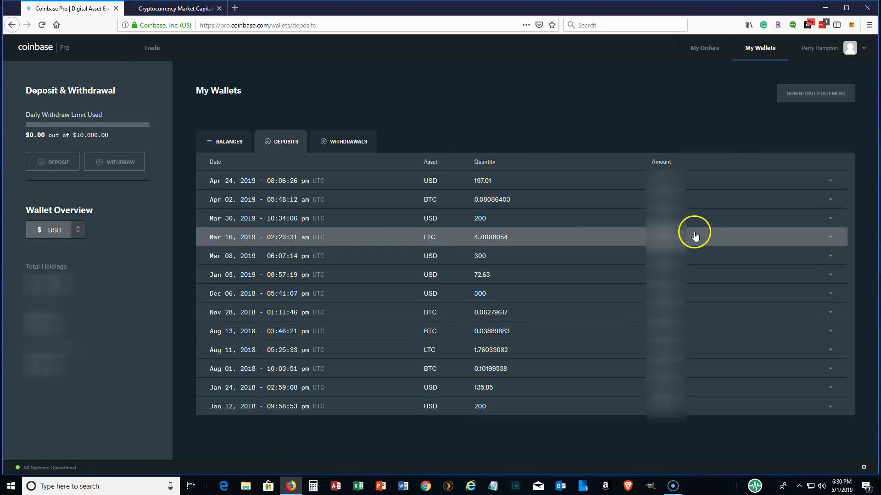
pyautogui.click(366, 143)
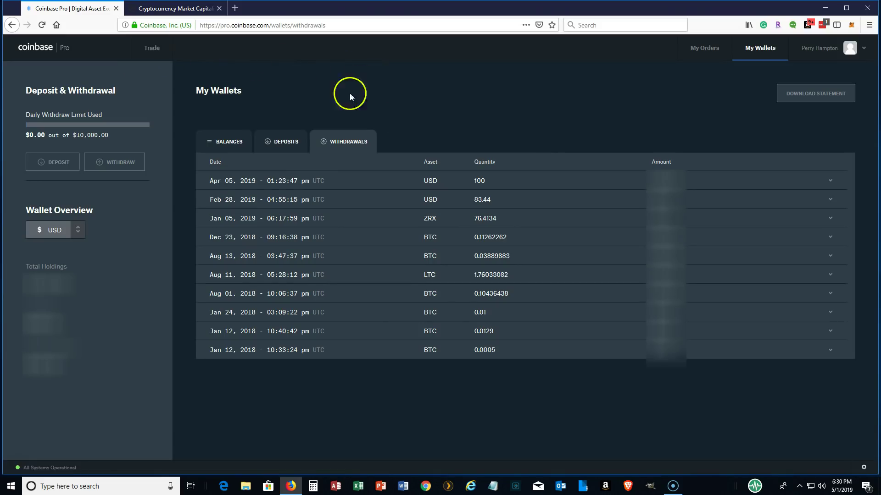
# Fill a BTC-USD limit buy at 4250 USD for 0.1 BTC, totalling 426.06 USD.
pyautogui.click(152, 49)
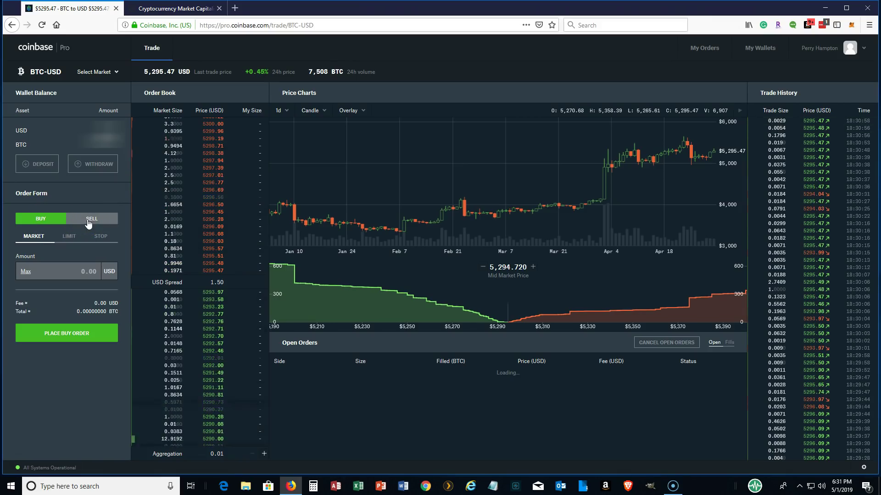
pyautogui.click(67, 237)
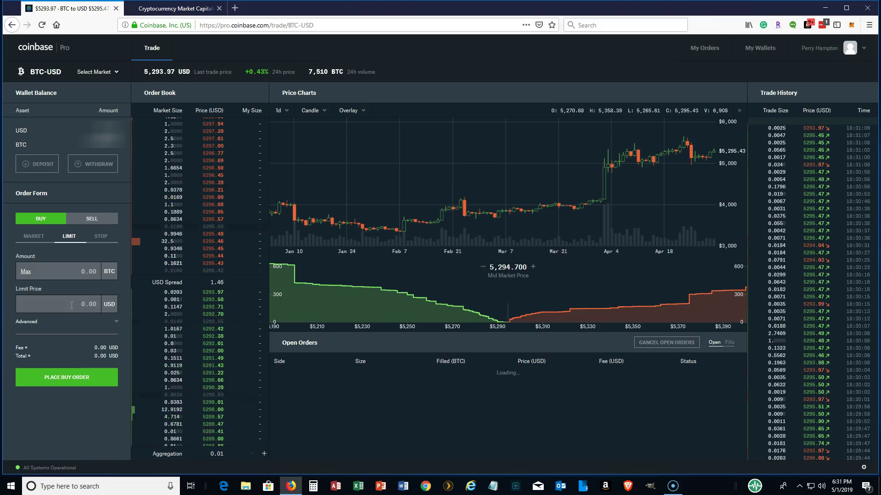
pyautogui.click(72, 305)
pyautogui.write('4250')
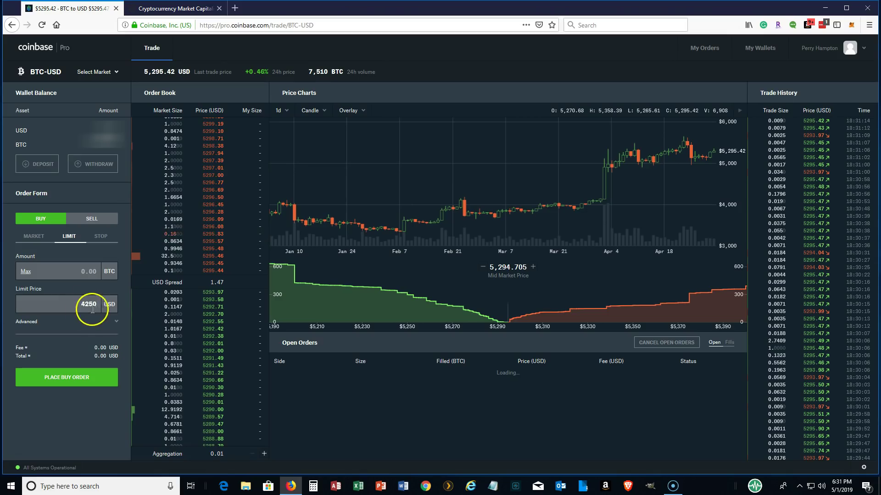
pyautogui.click(80, 271)
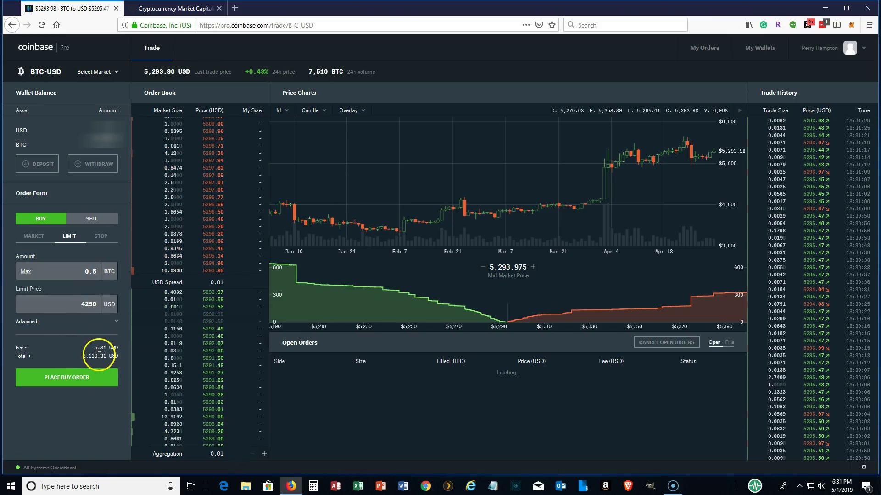
pyautogui.click(83, 269)
pyautogui.moveTo(83, 269); pyautogui.dragTo(111, 271)
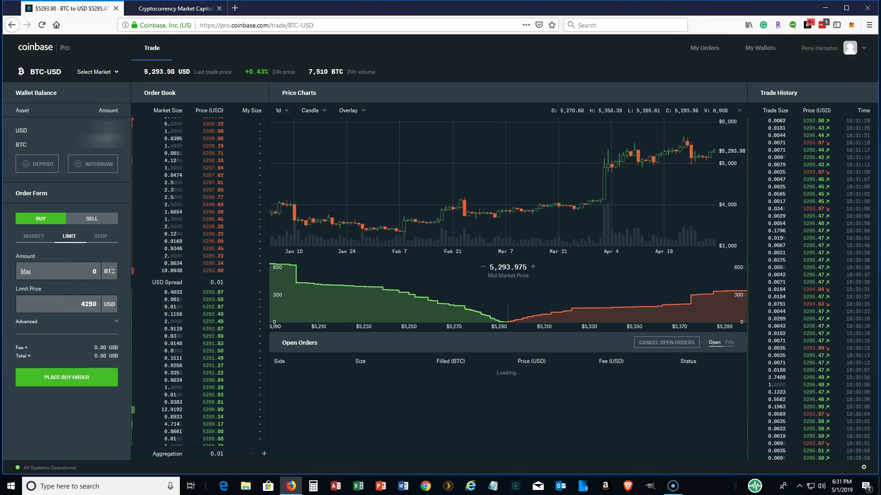
pyautogui.write('0.05')
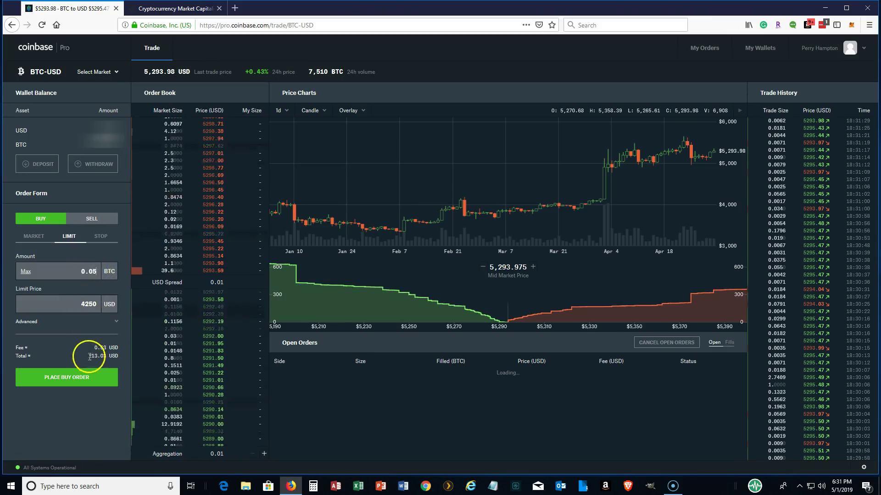
pyautogui.moveTo(77, 271); pyautogui.dragTo(123, 271)
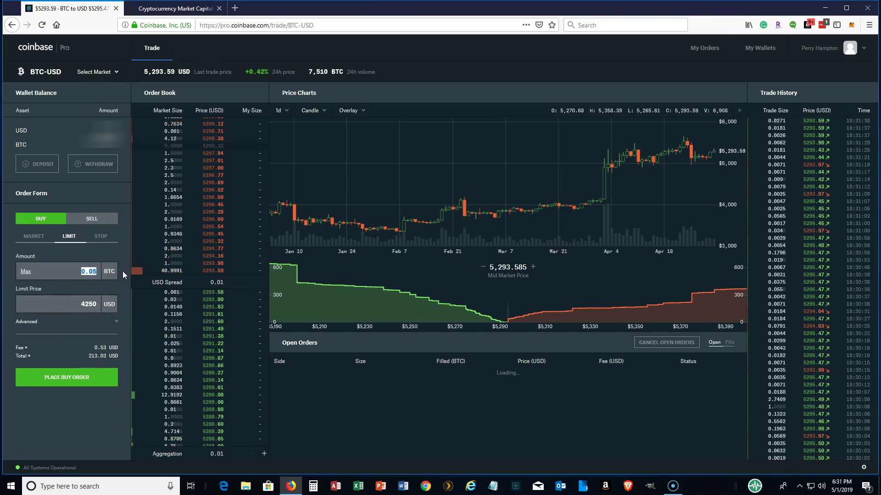
pyautogui.write('0.1')
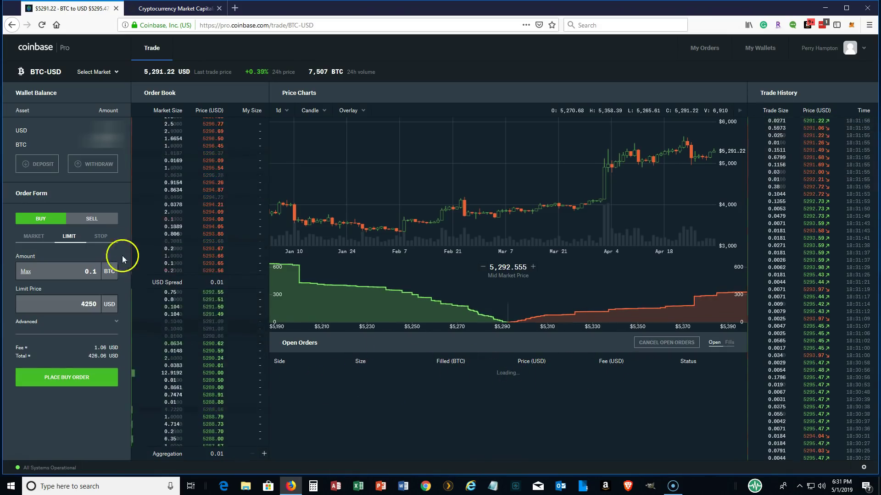
pyautogui.click(101, 236)
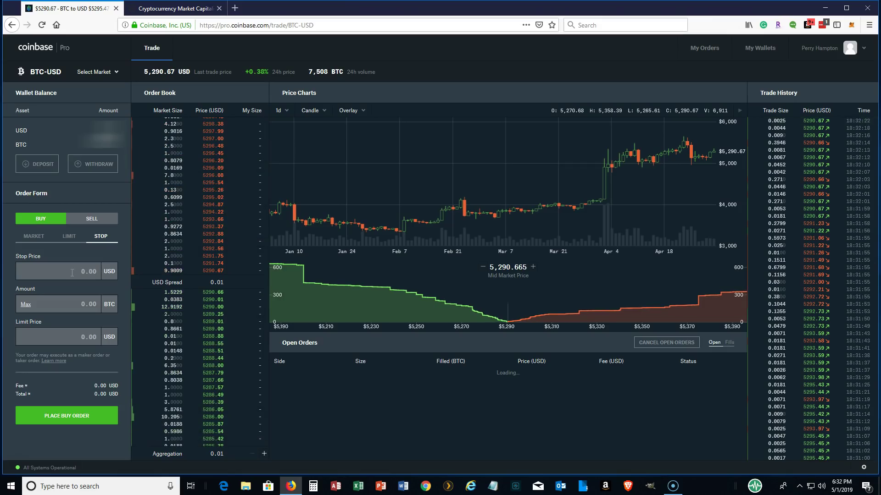
pyautogui.click(73, 237)
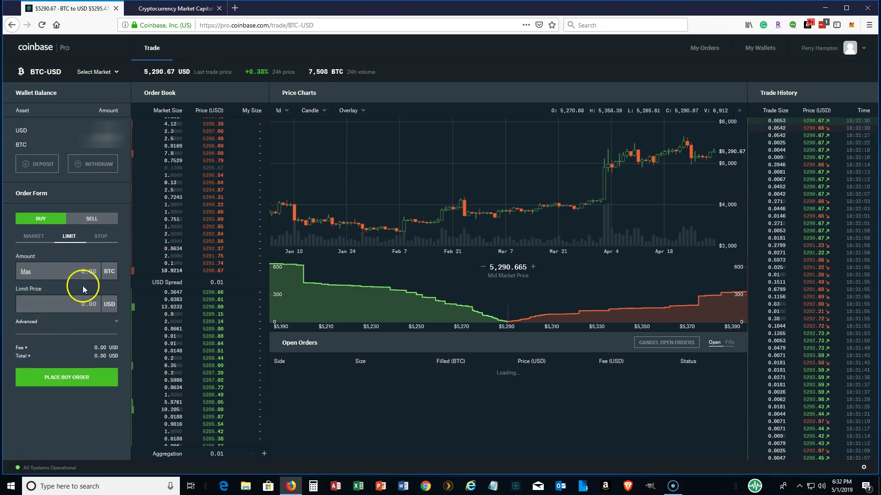
pyautogui.click(89, 219)
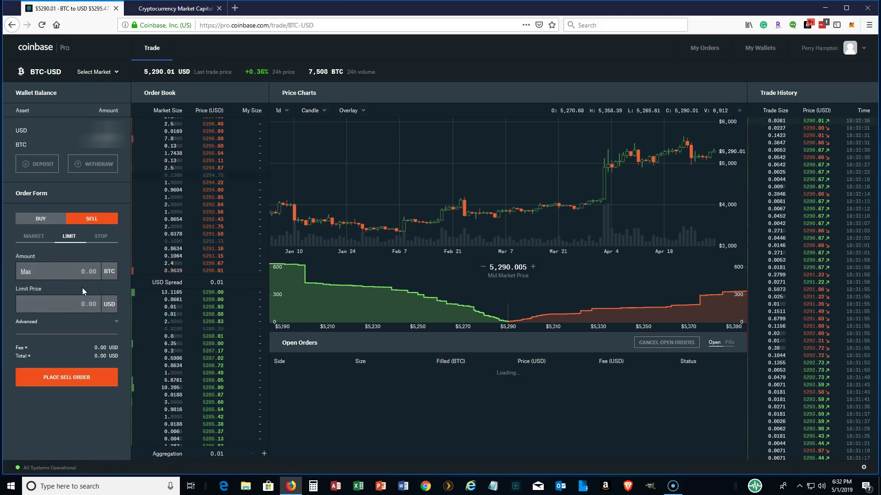
pyautogui.click(36, 217)
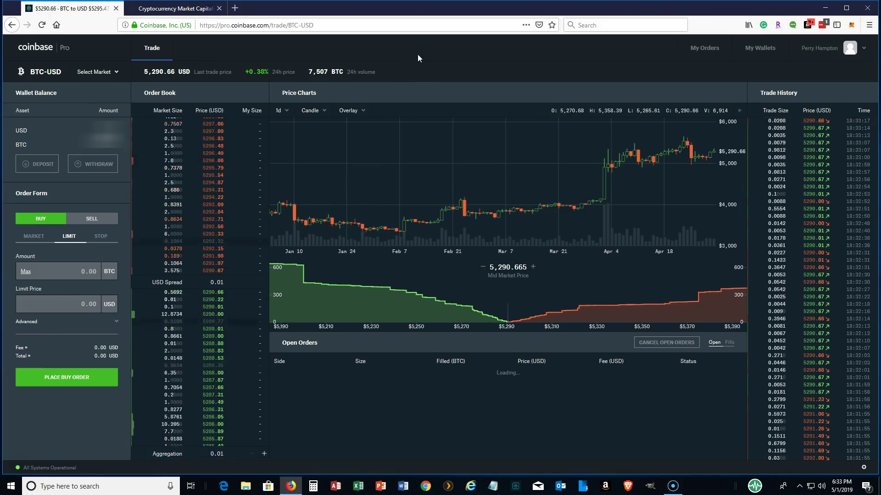
# Switch to CoinMarketCap, browse the Top 100 table, and open the Bitcoin page.
pyautogui.click(173, 9)
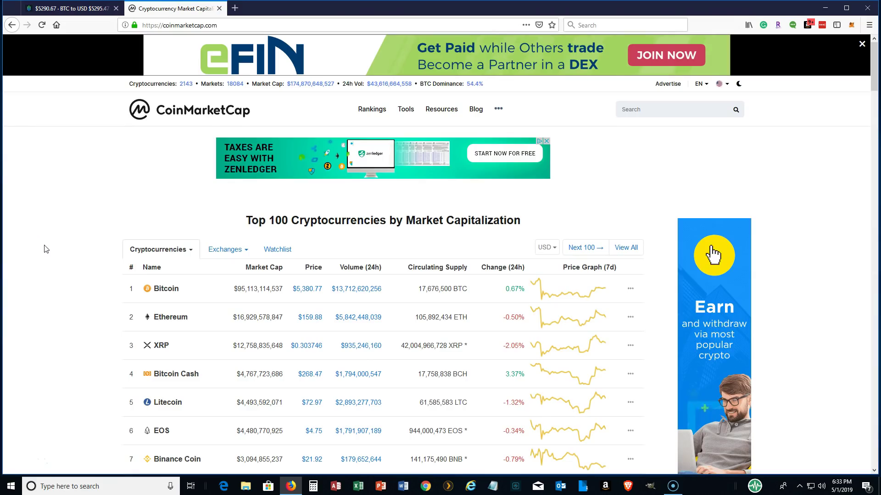
pyautogui.scroll(-12, 46, 249)
pyautogui.scroll(10, 46, 249)
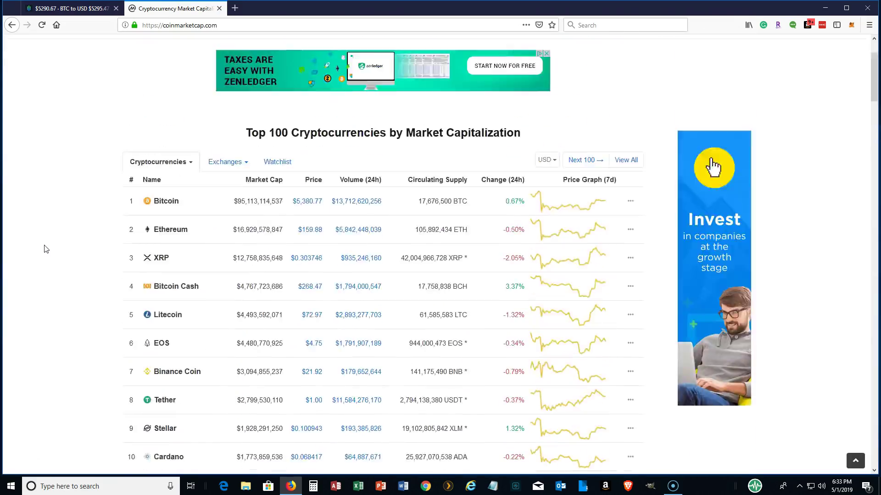
pyautogui.scroll(2, 46, 249)
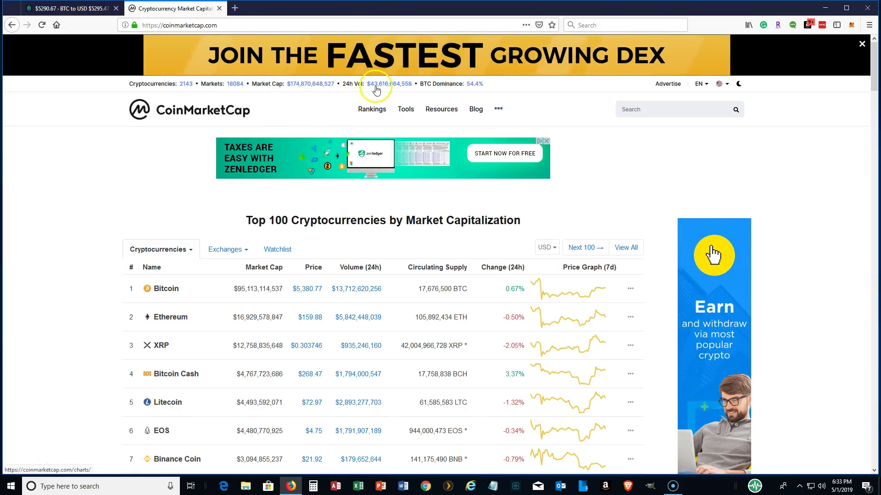
pyautogui.click(474, 87)
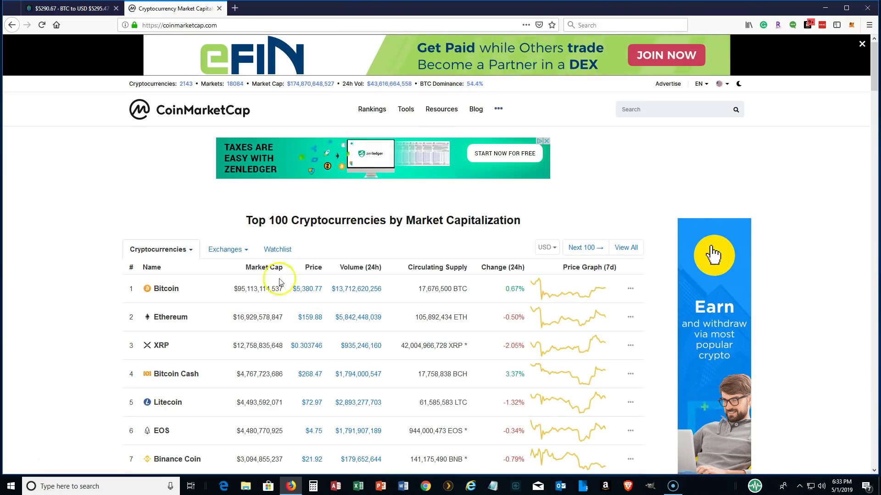
pyautogui.scroll(-3, 399, 309)
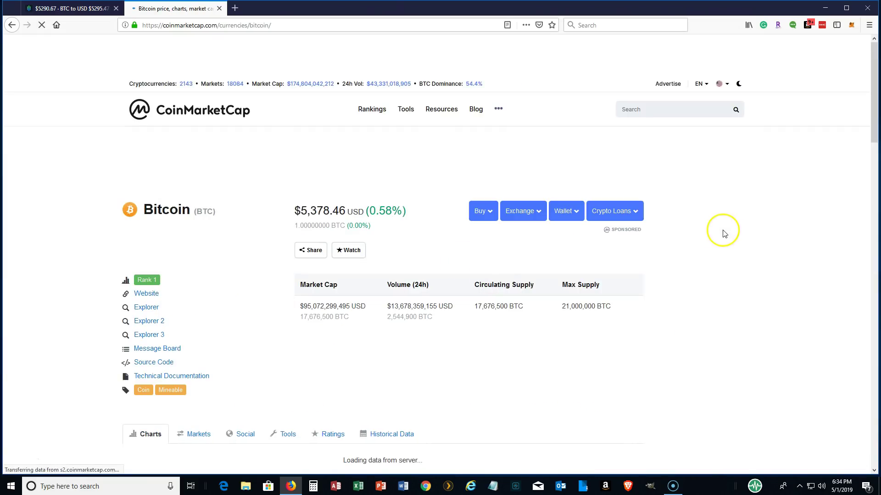
# Zoom Bitcoin's price chart to one year, then to three months.
pyautogui.scroll(-8, 724, 232)
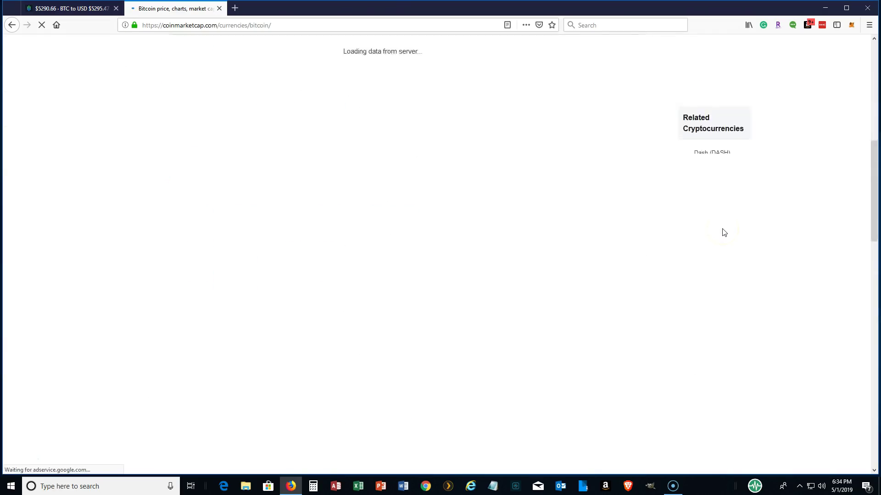
pyautogui.scroll(3, 724, 232)
pyautogui.scroll(-2, 723, 232)
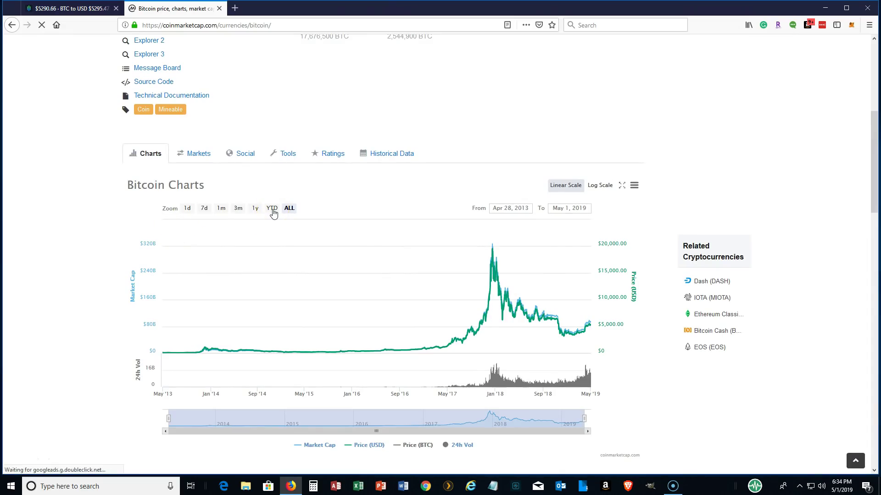
pyautogui.click(255, 209)
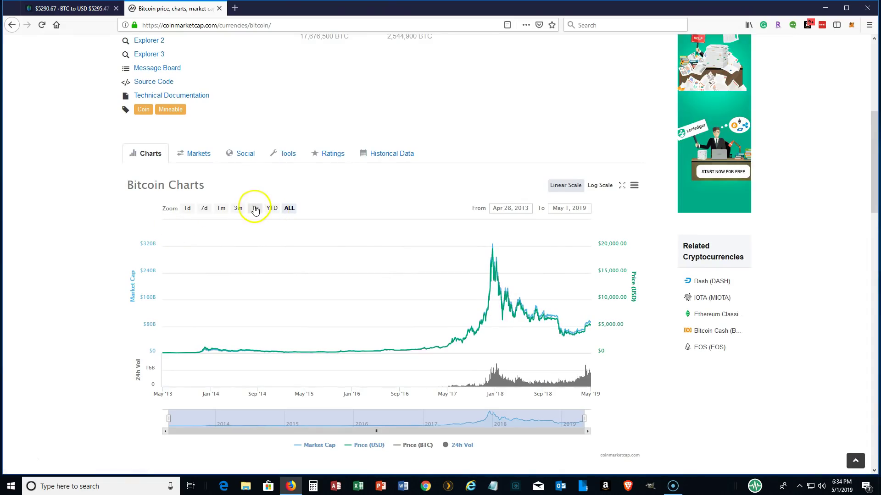
pyautogui.click(241, 212)
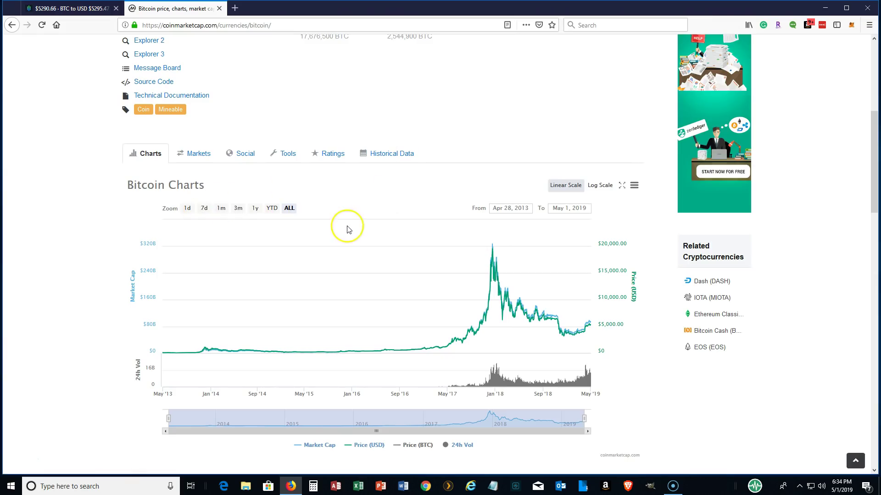
# Browse the exchanges on Bitcoin's Markets tab, then return to the home rankings.
pyautogui.scroll(-5, 348, 230)
pyautogui.scroll(9, 348, 230)
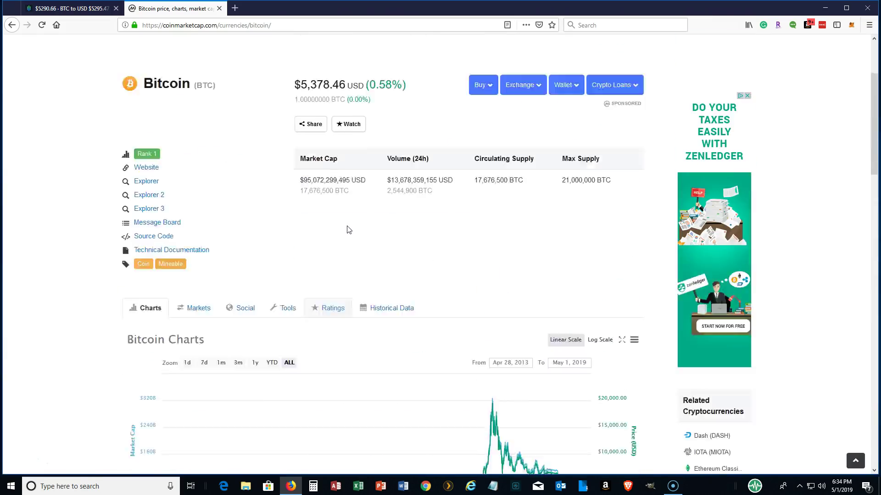
pyautogui.scroll(-2, 275, 274)
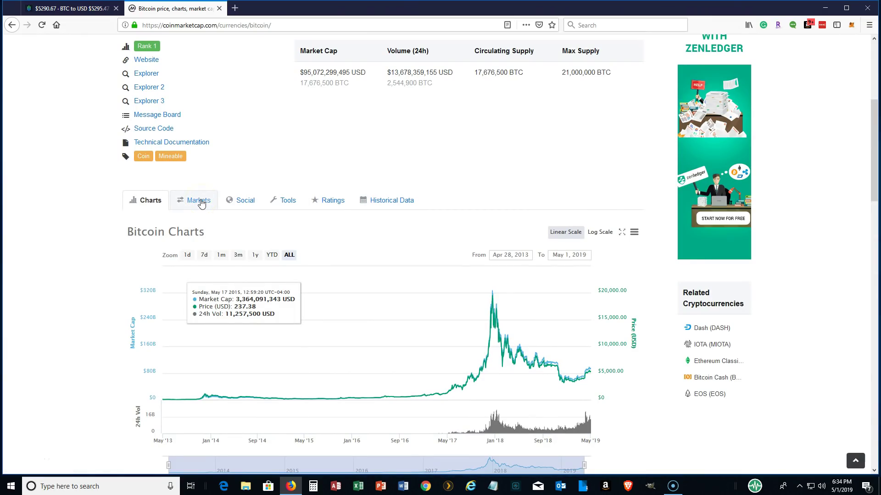
pyautogui.click(200, 203)
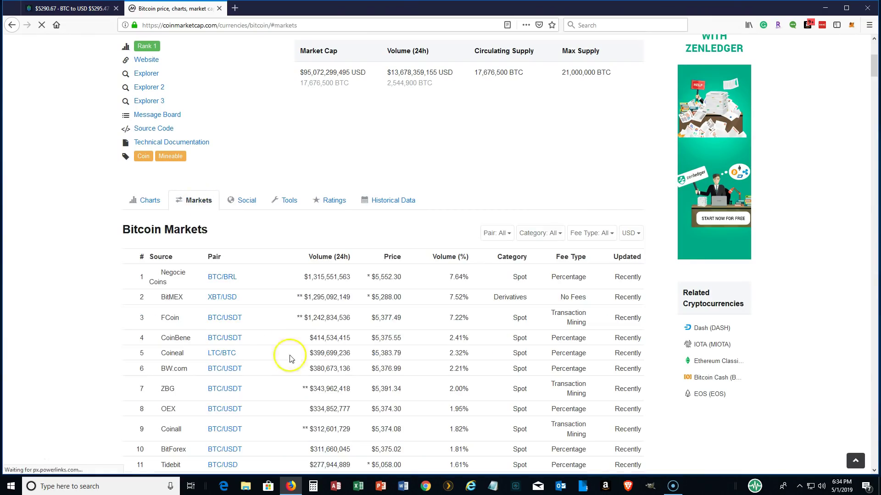
pyautogui.scroll(-9, 290, 358)
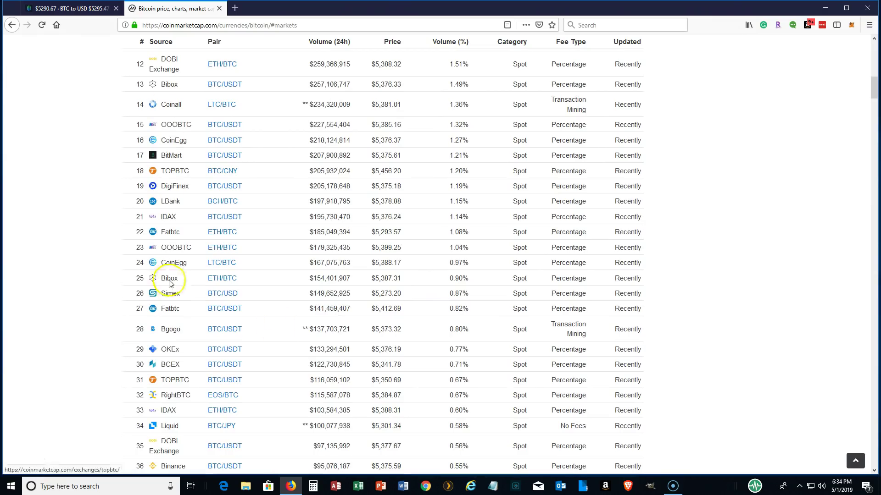
pyautogui.scroll(-5, 250, 364)
pyautogui.scroll(7, 251, 365)
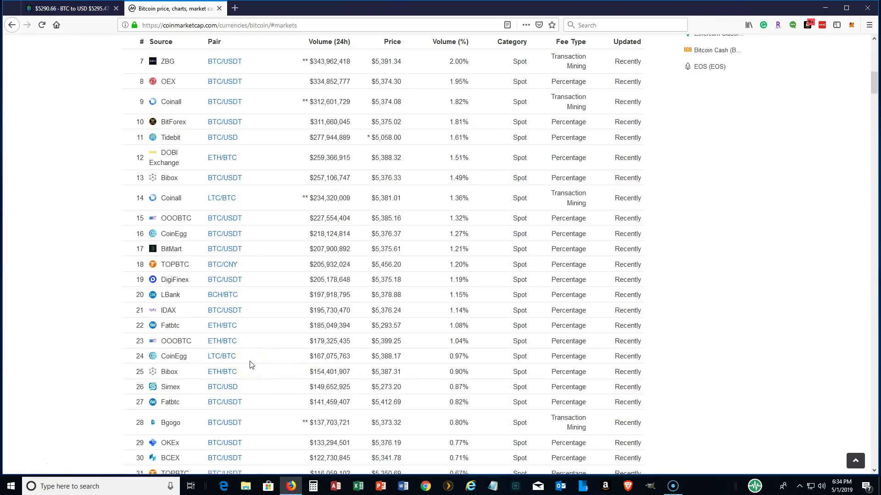
pyautogui.scroll(-3, 250, 363)
pyautogui.scroll(15, 250, 364)
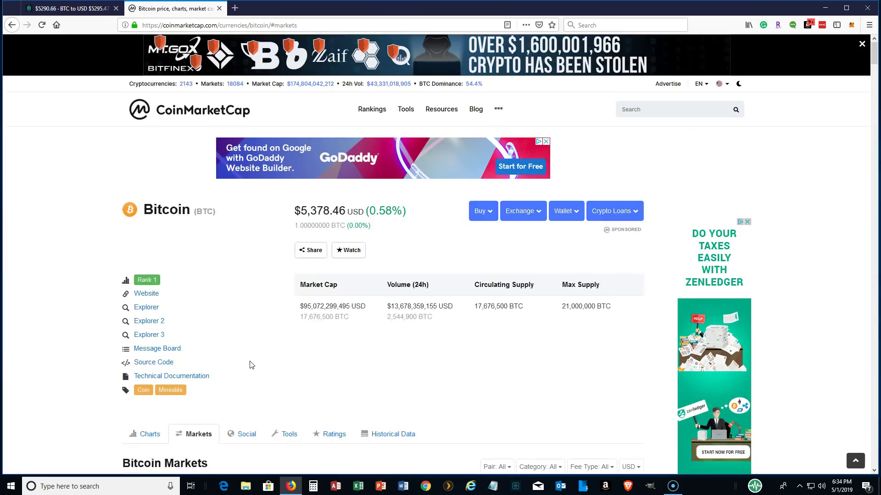
pyautogui.click(224, 112)
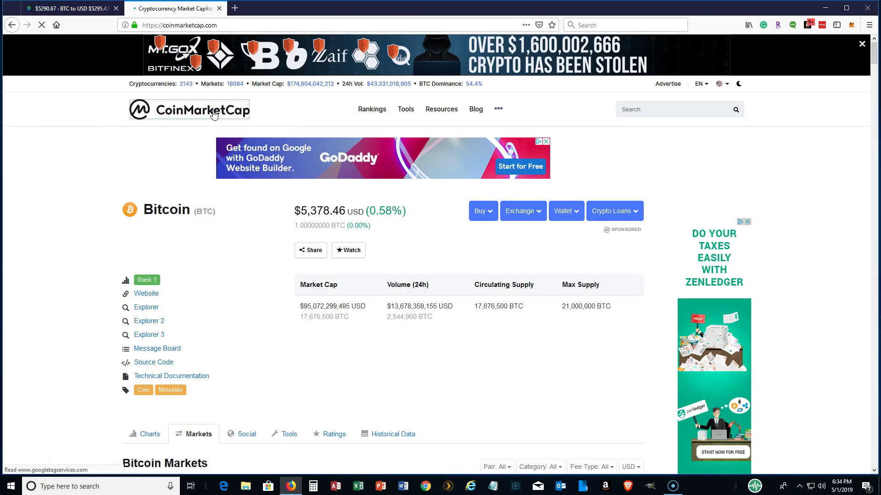
# Search for 'zilli' and open the Zilliqa (ZIL) coin page.
pyautogui.click(651, 108)
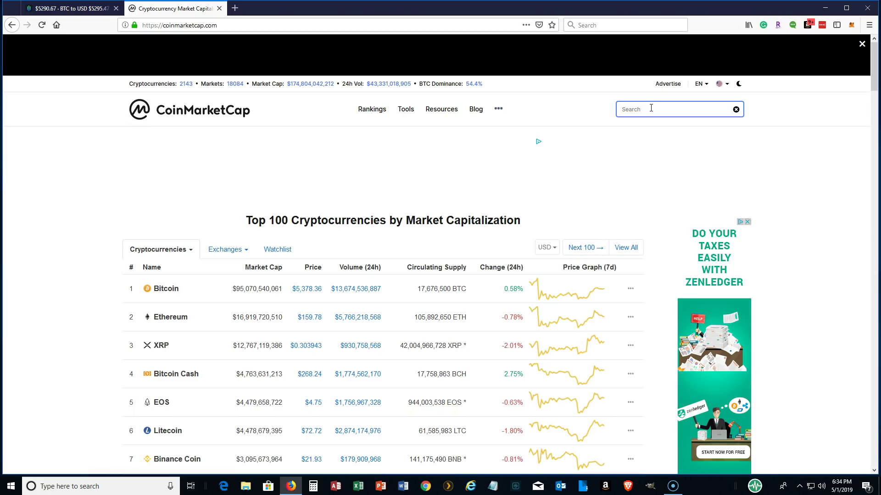
pyautogui.write('zurko')
pyautogui.press('BackSpace')
pyautogui.press('BackSpace')
pyautogui.press('BackSpace')
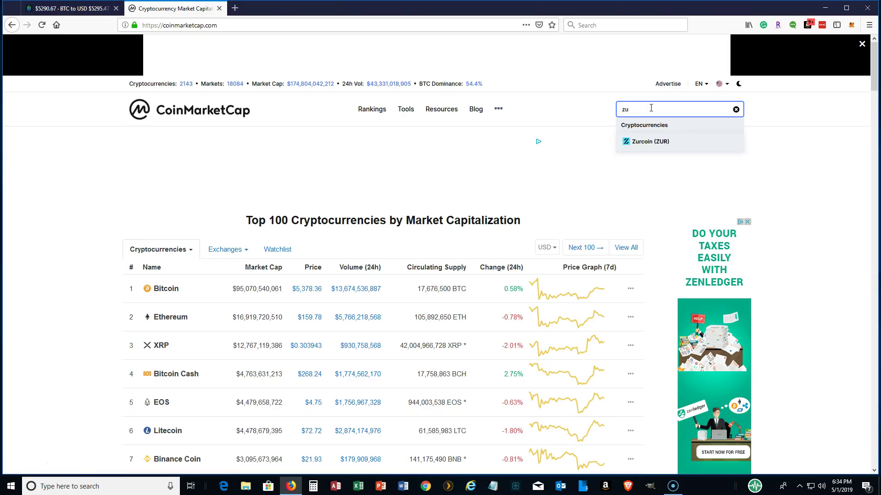
pyautogui.press('BackSpace')
pyautogui.write('illi')
pyautogui.click(641, 142)
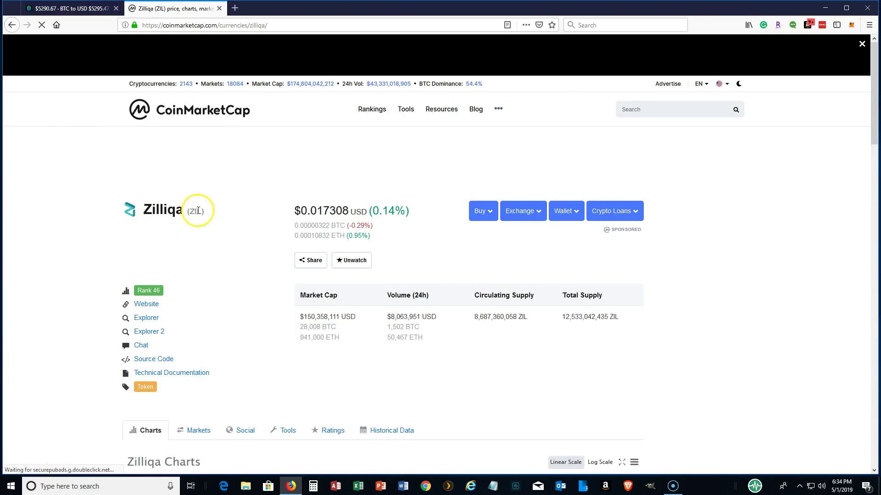
# Open Zilliqa's Markets tab and scroll its exchange list, led by Binance ZIL/BTC.
pyautogui.scroll(-5, 371, 306)
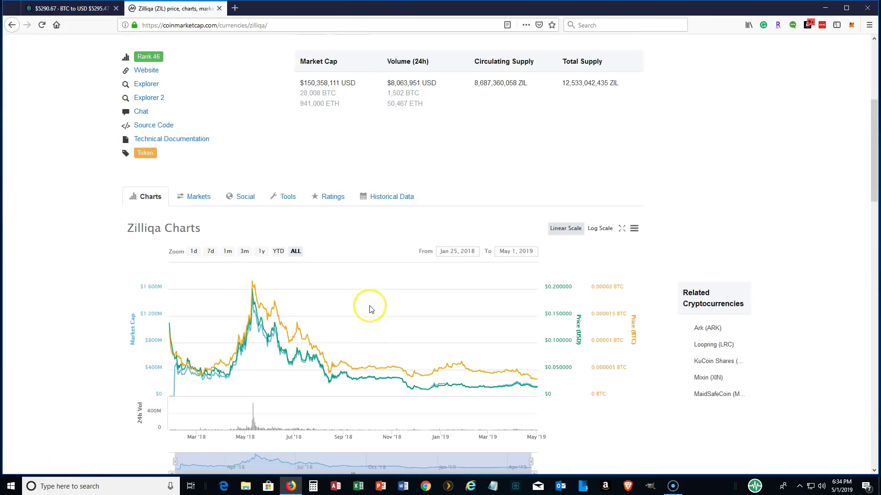
pyautogui.click(202, 196)
pyautogui.scroll(-4, 83, 223)
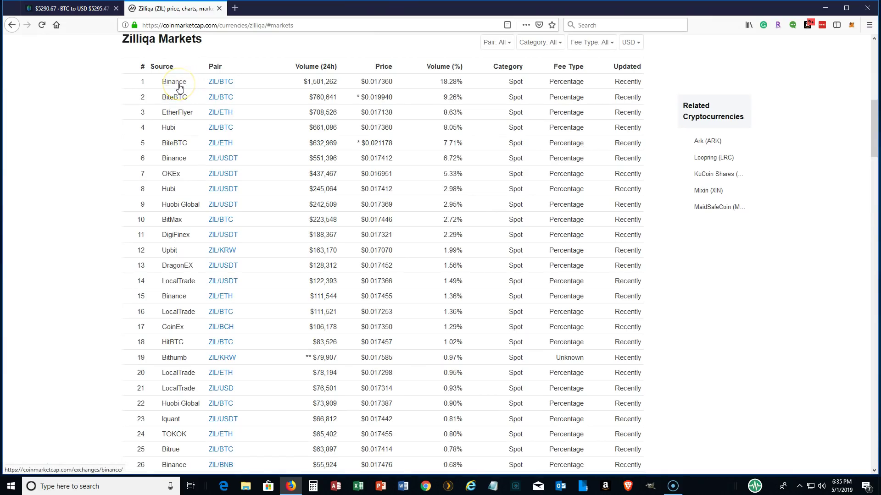
pyautogui.scroll(-12, 278, 210)
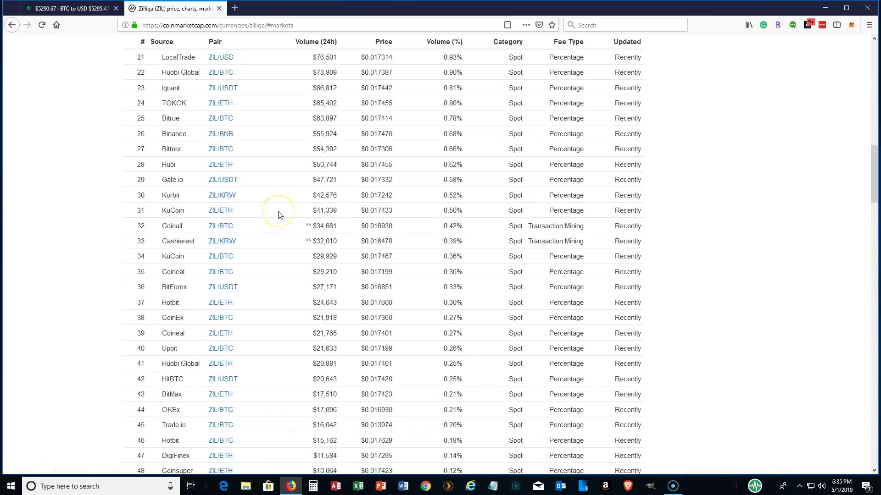
pyautogui.scroll(14, 278, 214)
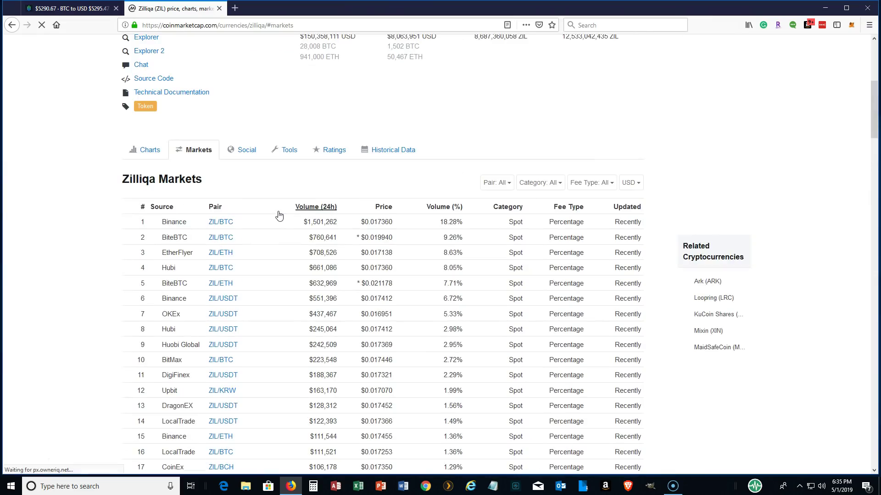
pyautogui.scroll(-4, 282, 252)
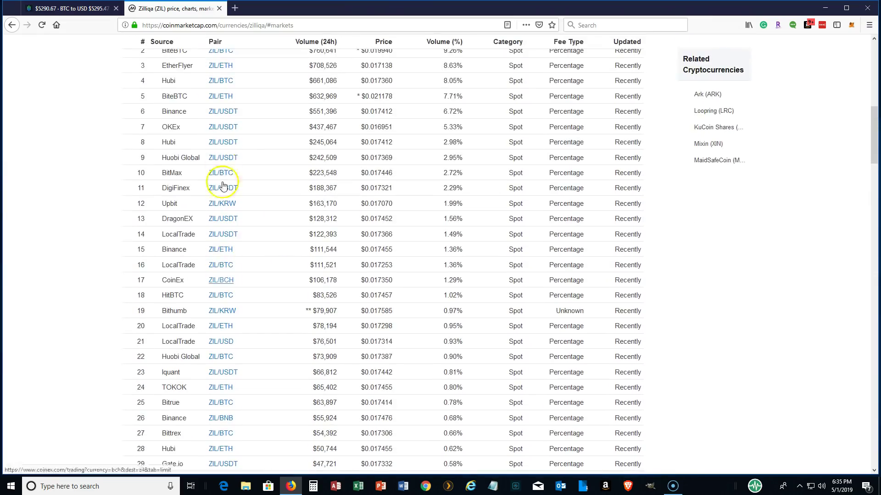
pyautogui.scroll(10, 278, 372)
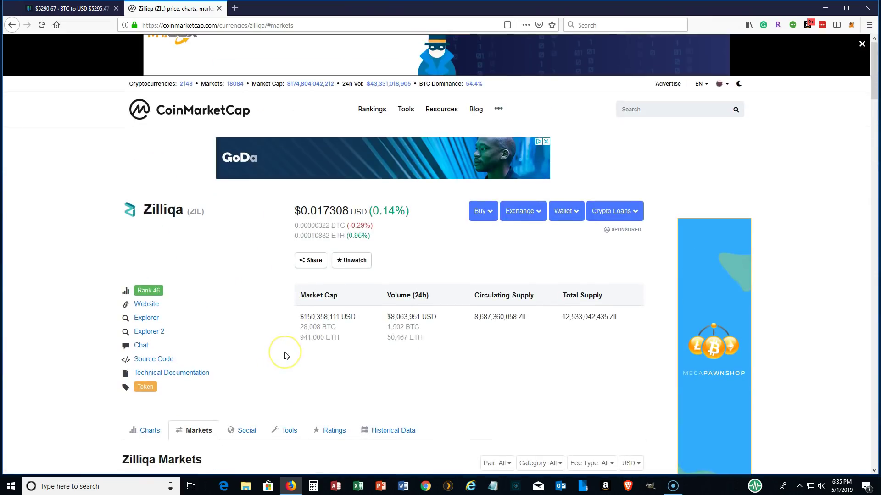